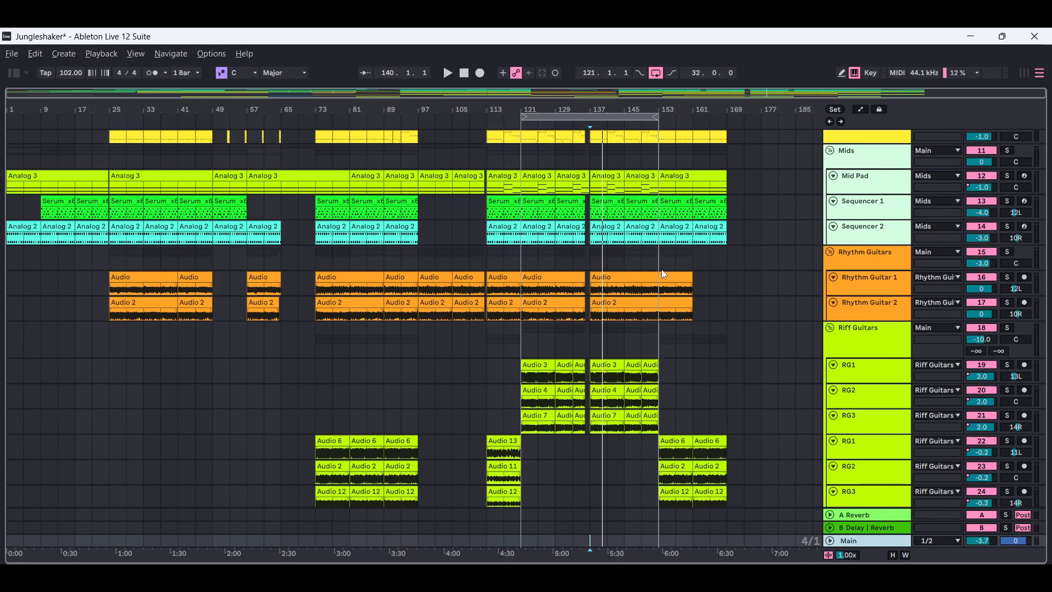
Play the 32-bar loop section starting at bar 121 and stop playback
left_click(587, 117)
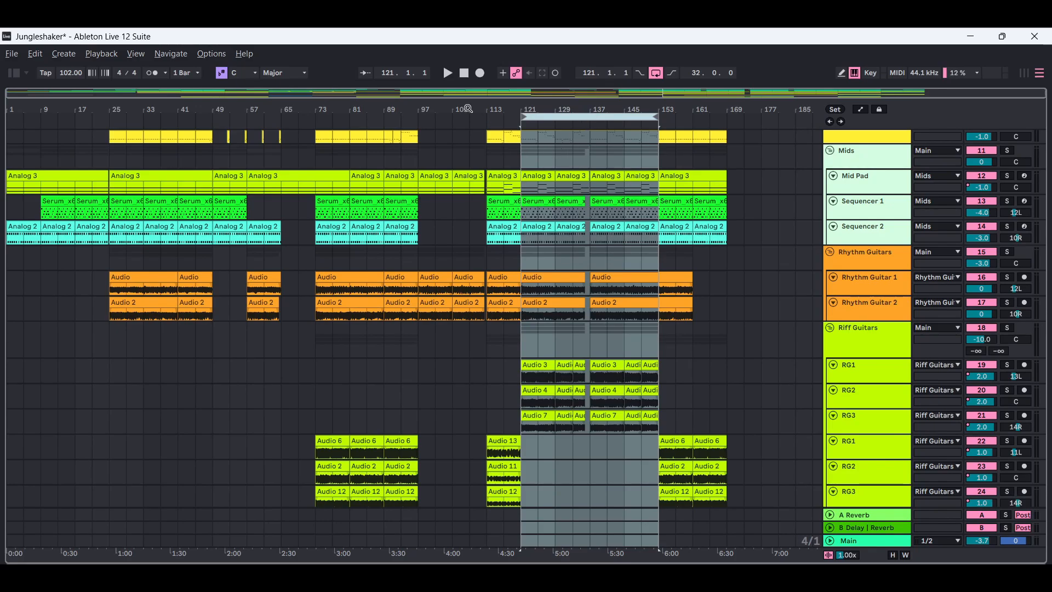
left_click(449, 74)
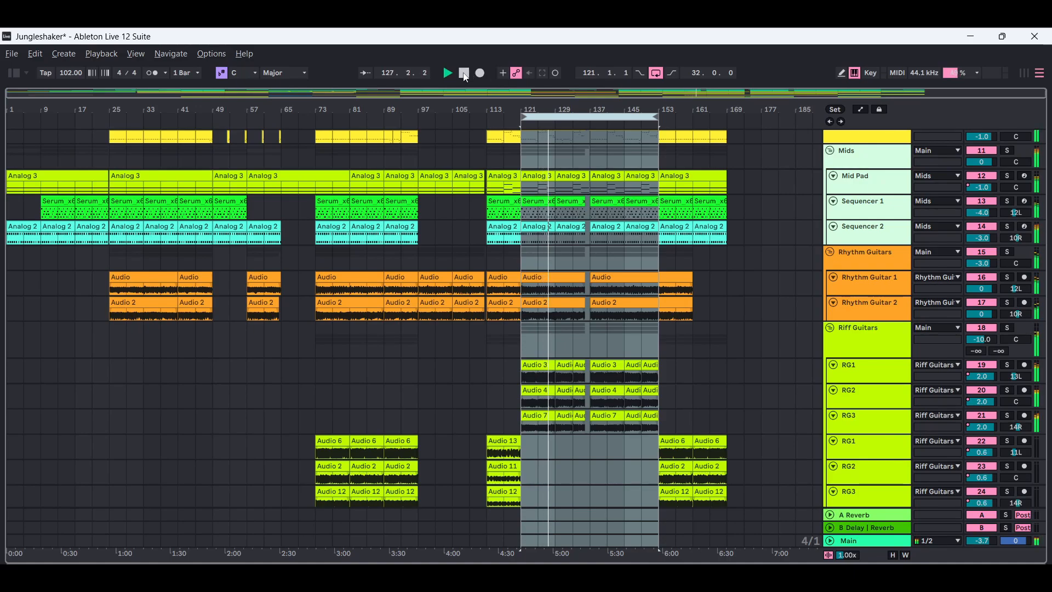
left_click(464, 73)
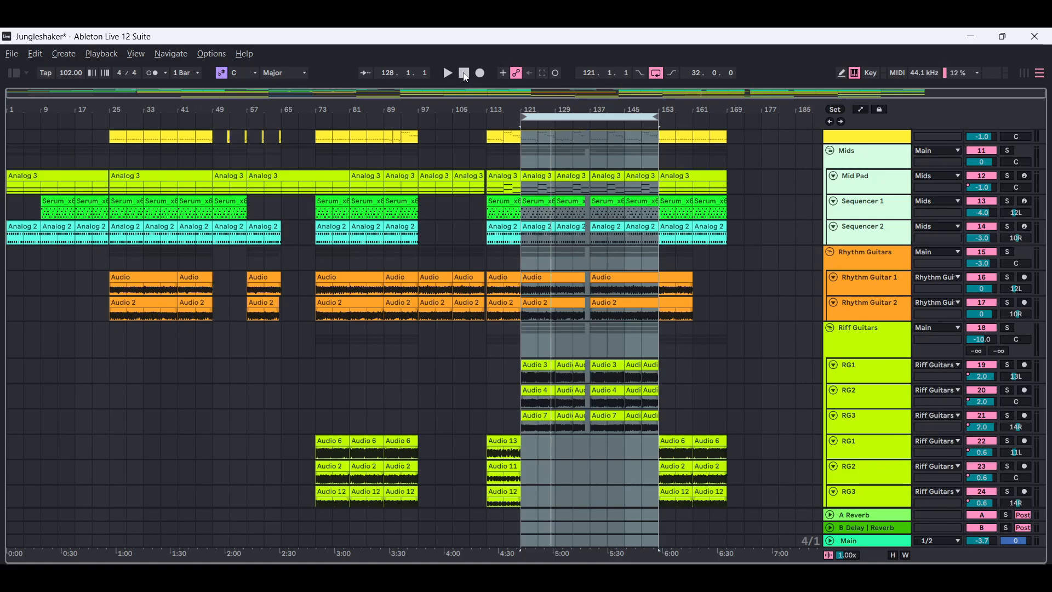
Switch to the session mixer, hide the device chain and examine the levels across all tracks
left_click(1023, 73)
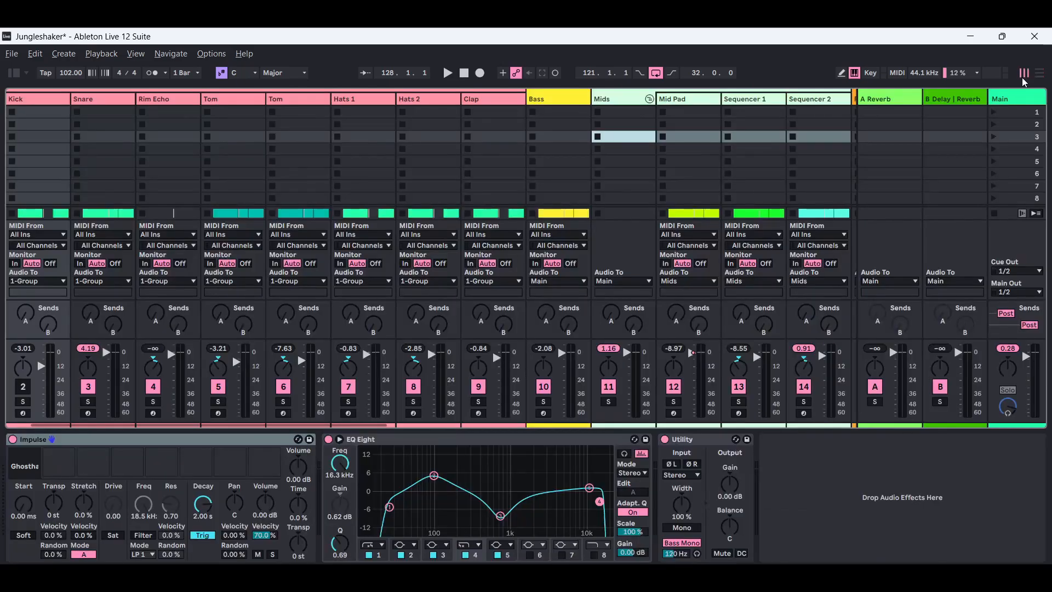
left_click(997, 576)
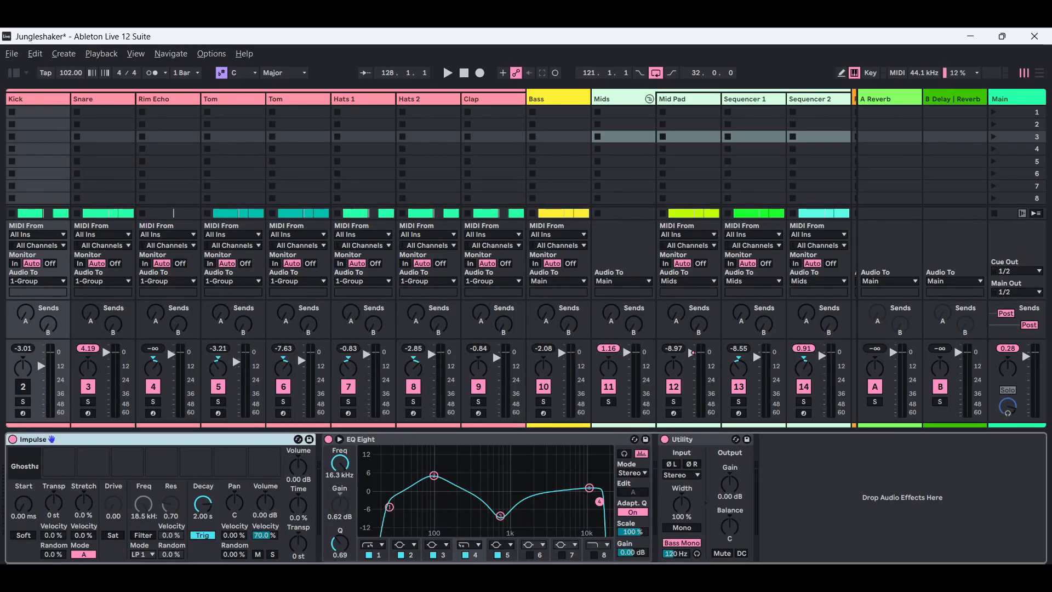
left_click(997, 576)
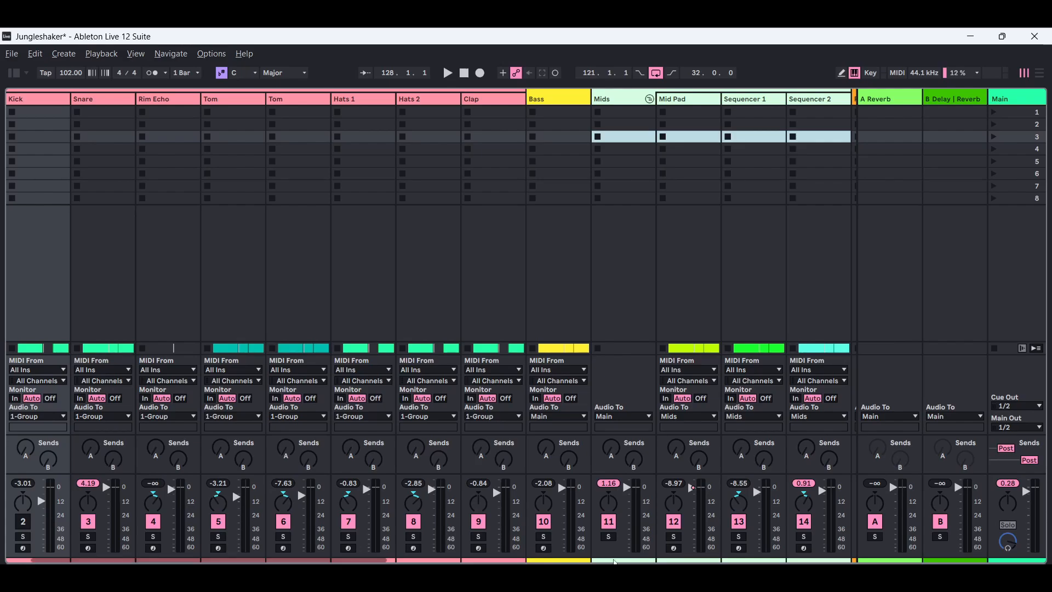
left_click_drag(365, 560, 835, 562)
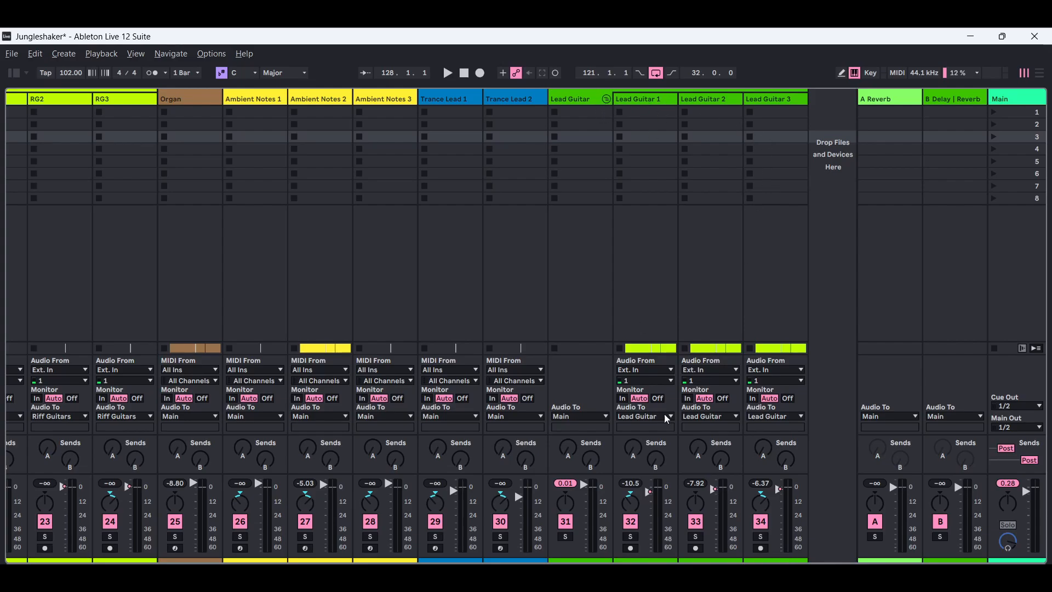
left_click_drag(650, 562, 2, 487)
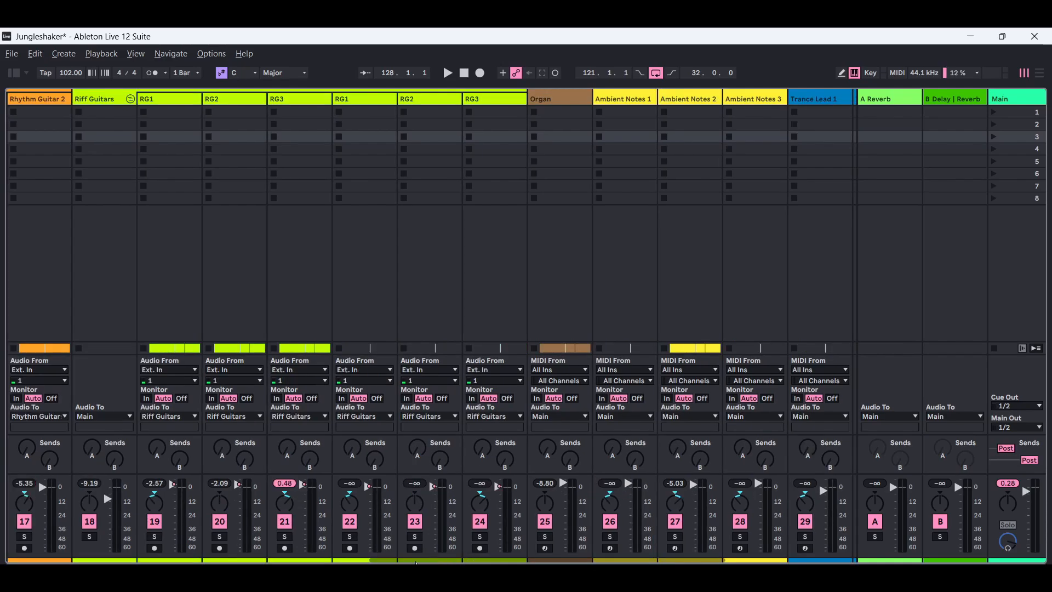
scroll(424, 562, "right", 6)
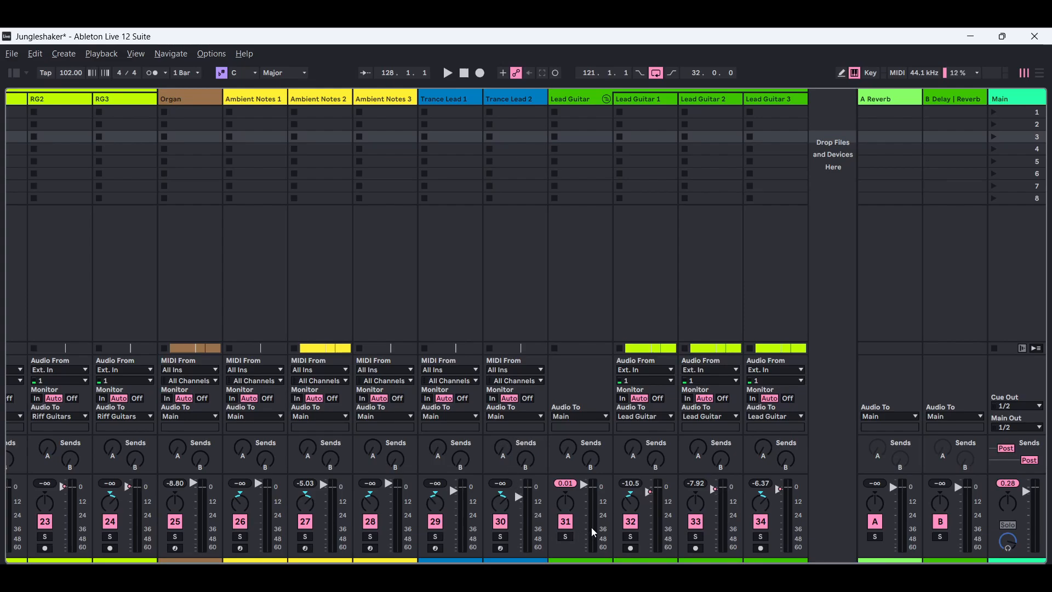
left_click_drag(642, 561, 622, 562)
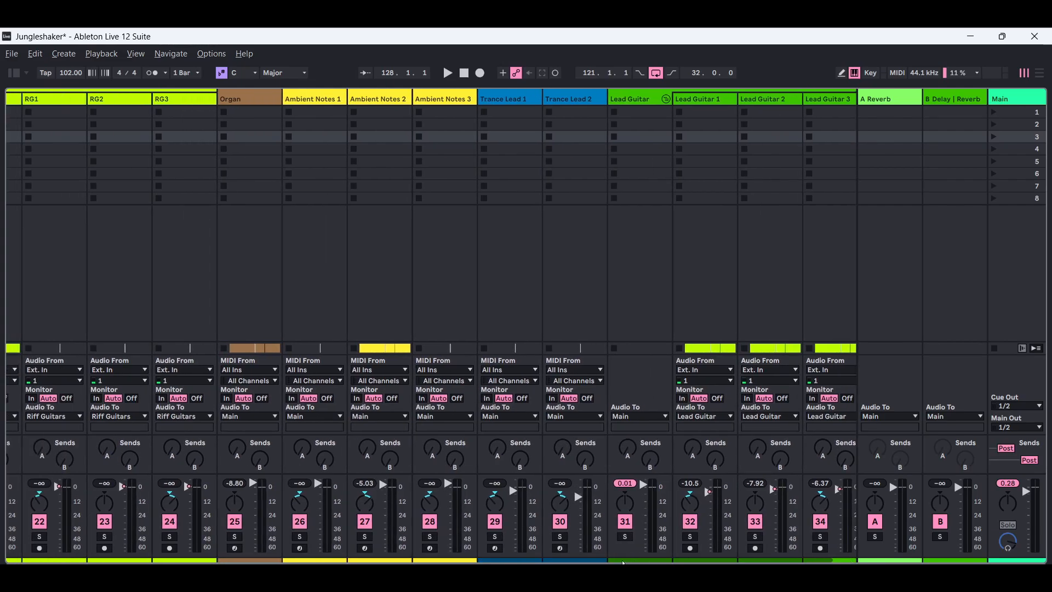
left_click_drag(585, 561, 418, 544)
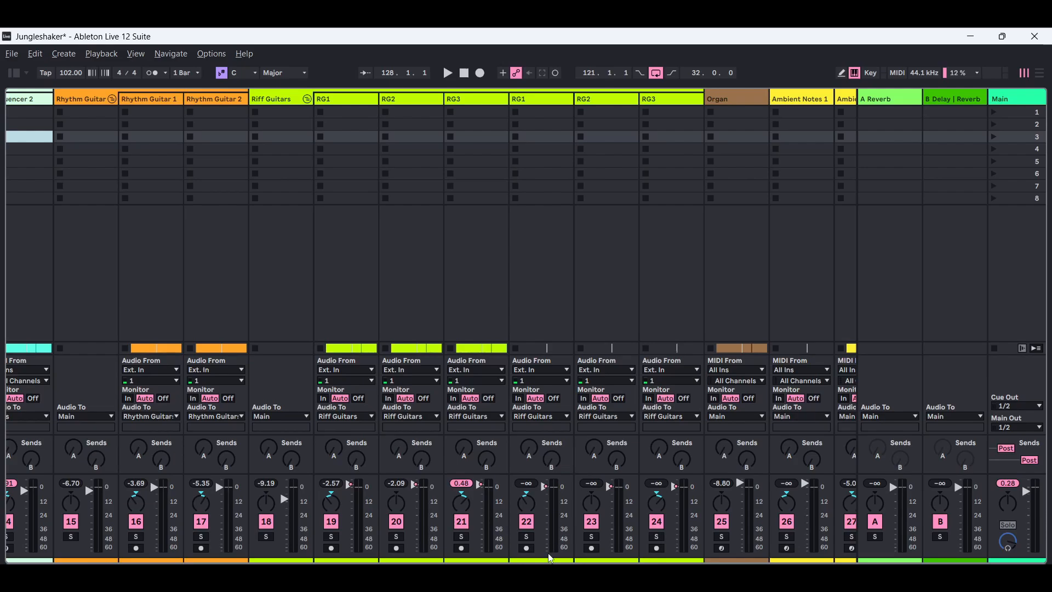
left_click_drag(548, 562, 422, 550)
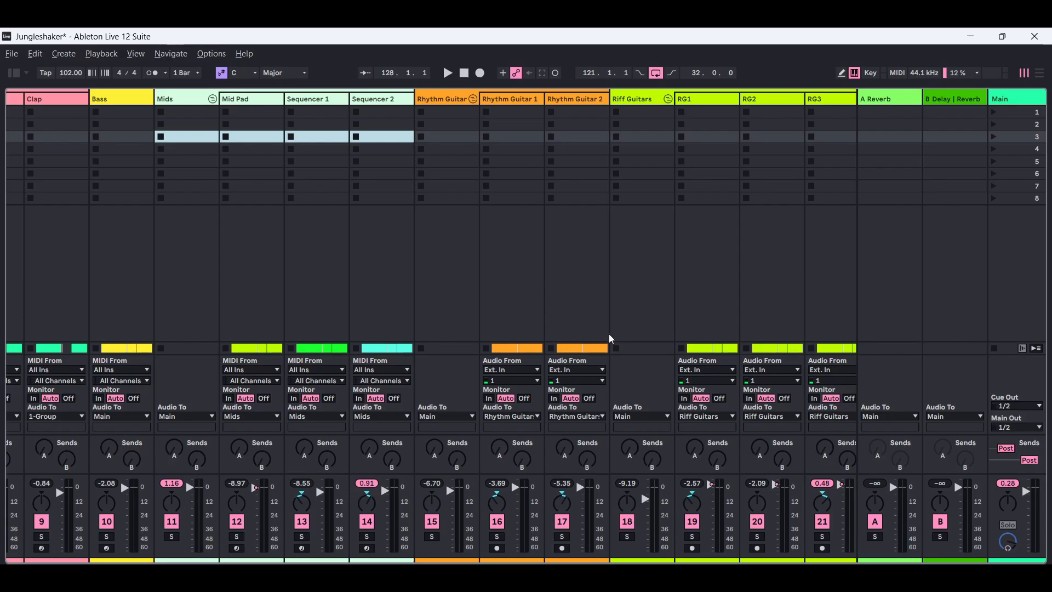
Inspect the device chains of the Main track and the Riff Guitars group, and hide the device view
left_click(1020, 100)
left_click(1020, 99)
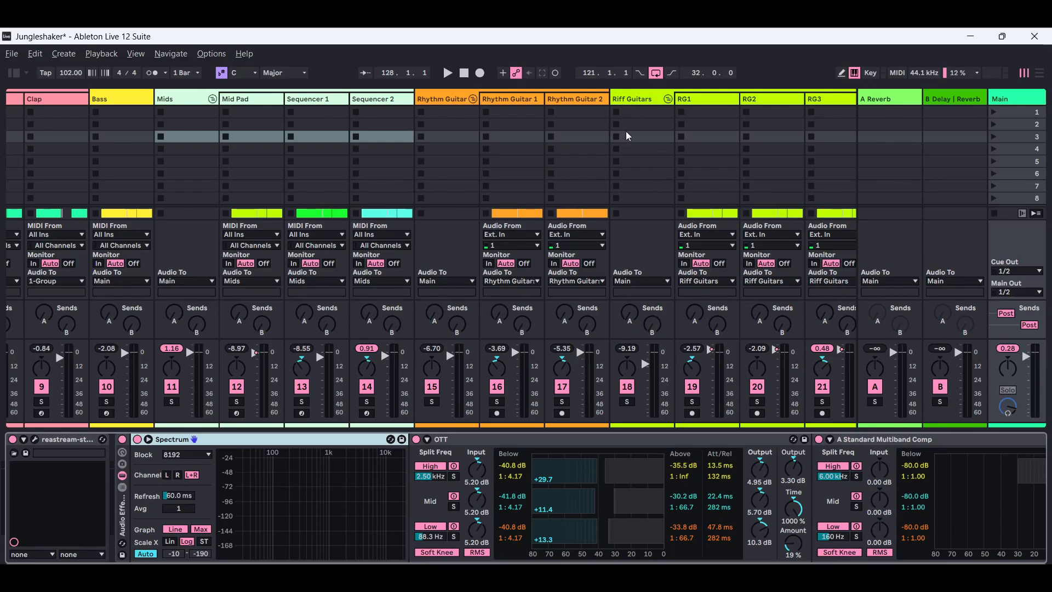
left_click(644, 100)
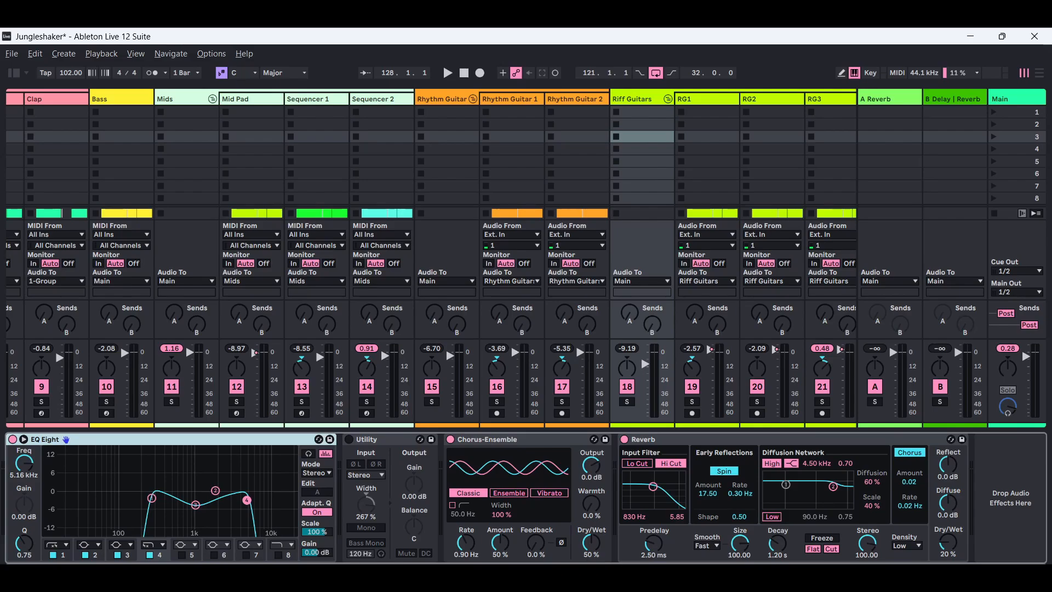
left_click(1034, 573)
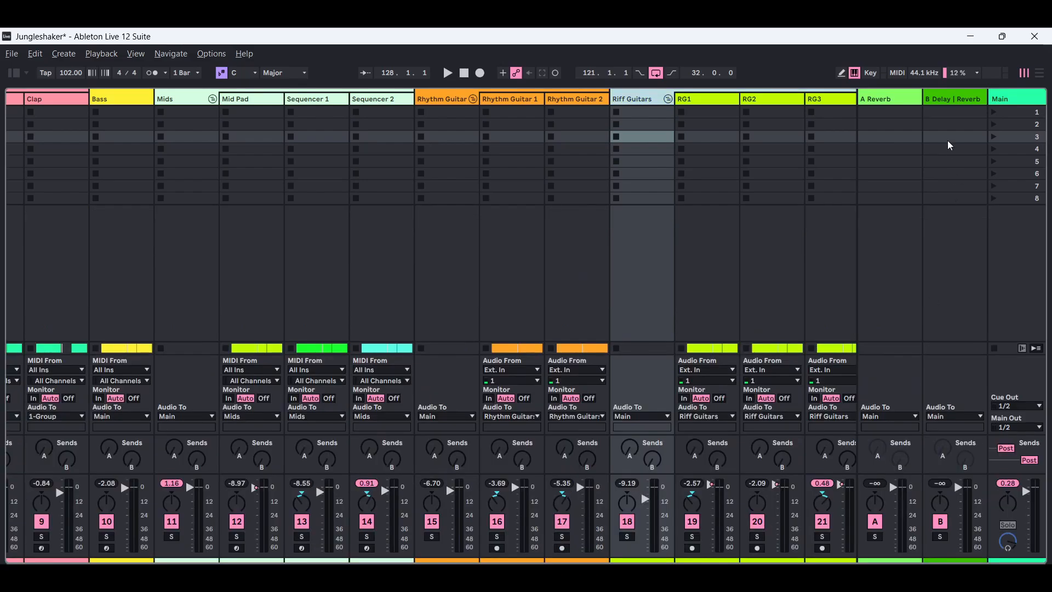
Show the Main track's device chain again and return to the arrangement view
double_click(1038, 96)
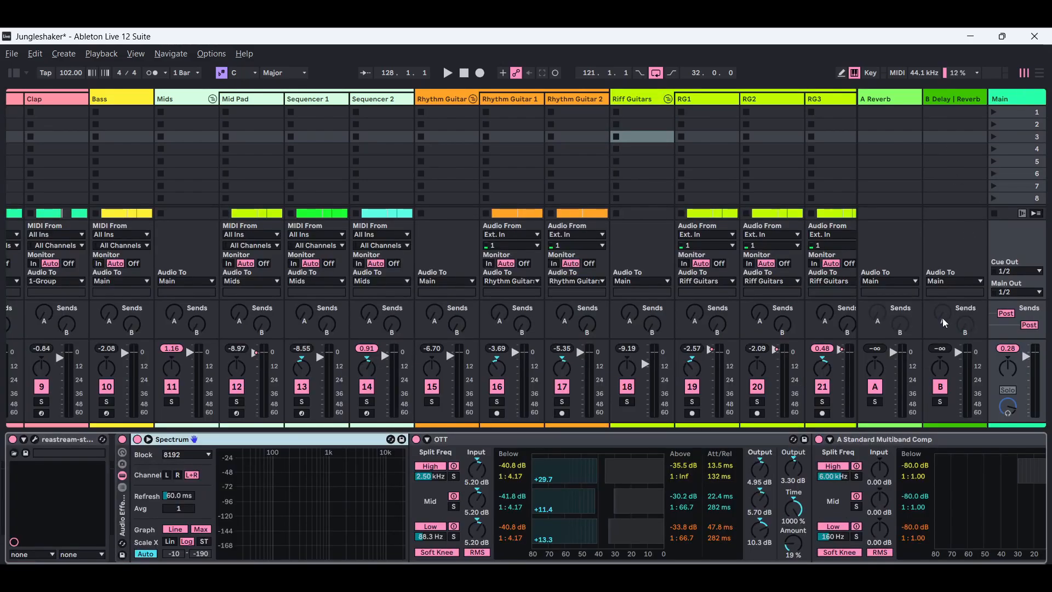
double_click(1038, 74)
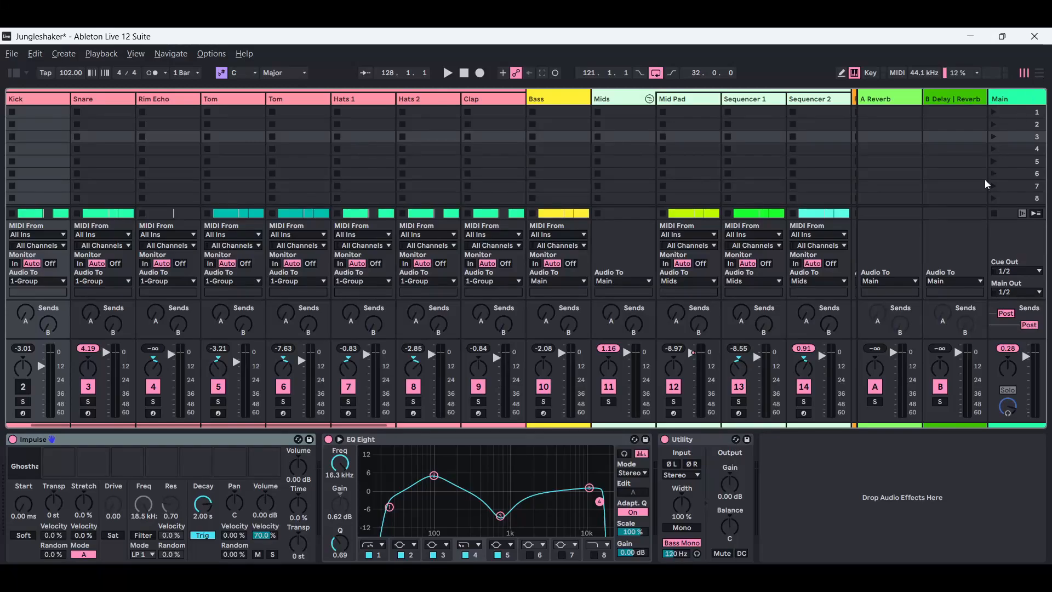
left_click(1032, 98)
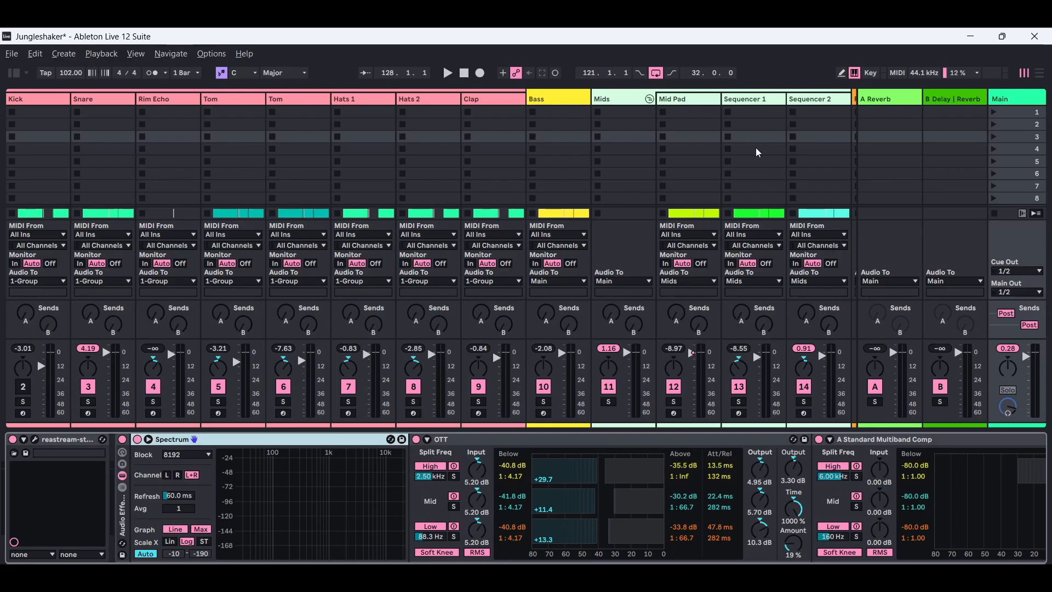
left_click(1039, 73)
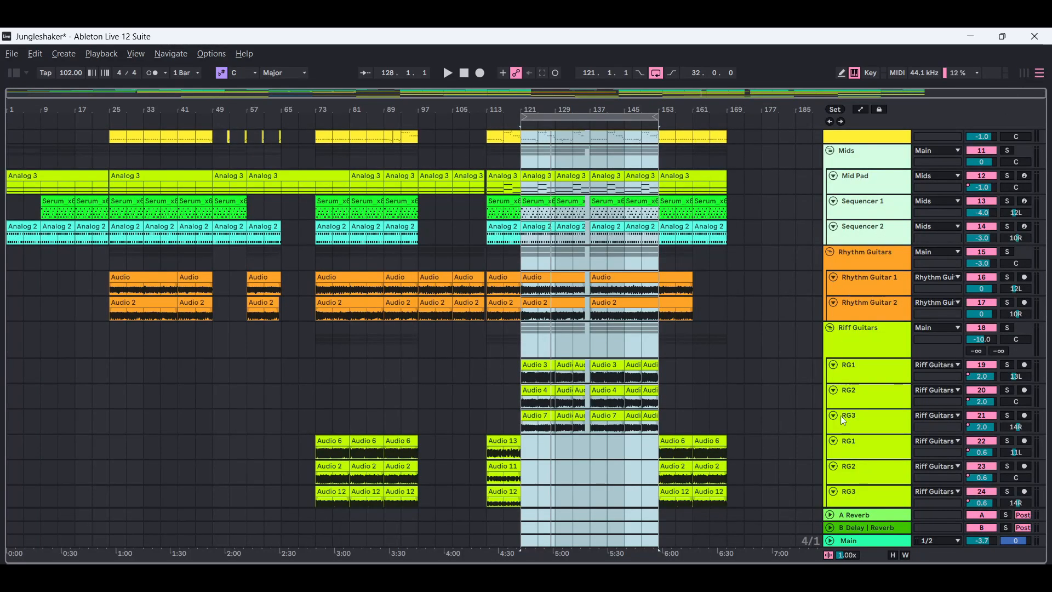
Open the Main track's device chain in the arrangement and examine its Spectrum, OTT and multiband compressor devices
left_click(414, 347)
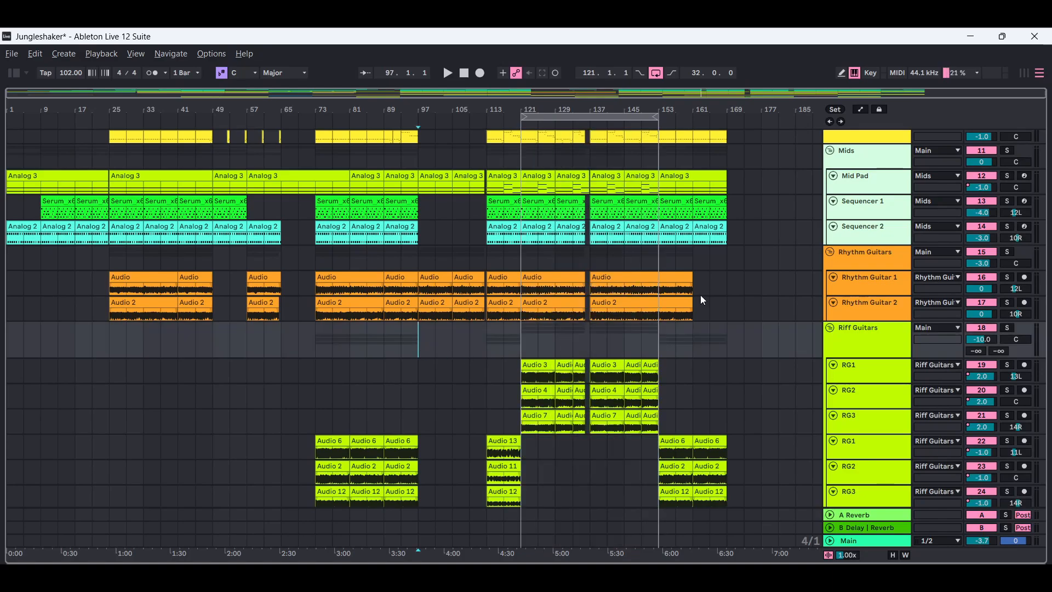
double_click(875, 542)
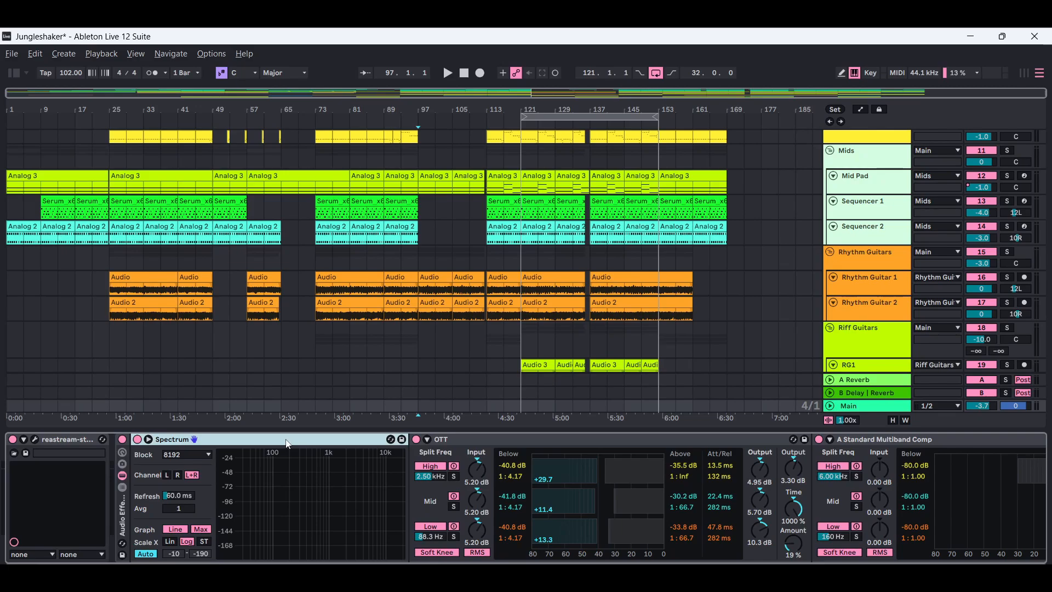
mouse_move(240, 462)
scroll(718, 514, "right", 2)
scroll(883, 556, "right", 3)
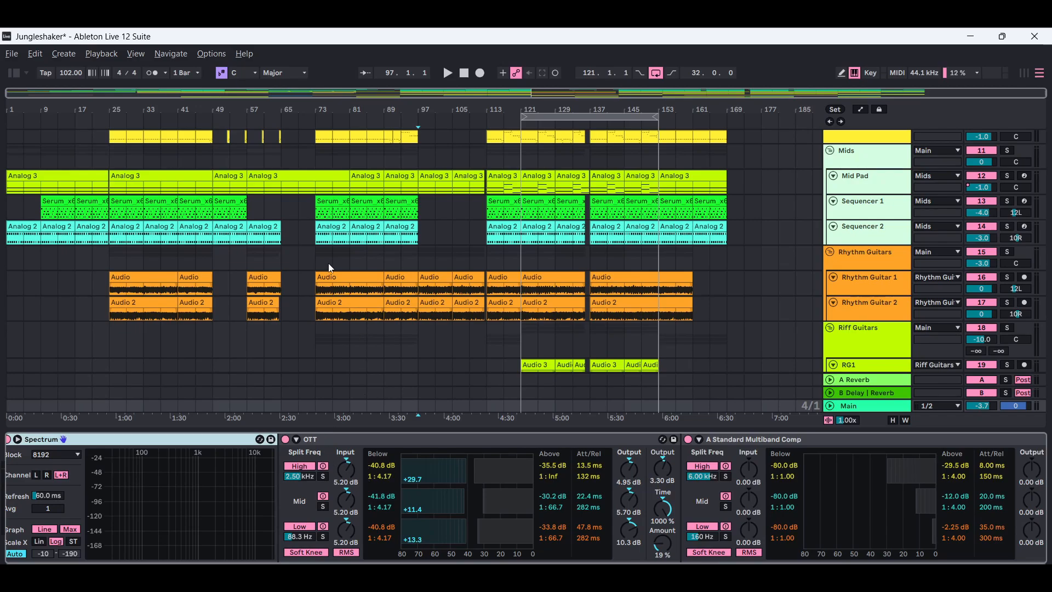
Find the Multiband Dynamics presets among the audio effects and load OTT.adv onto the Main track's OTT device
left_click(16, 75)
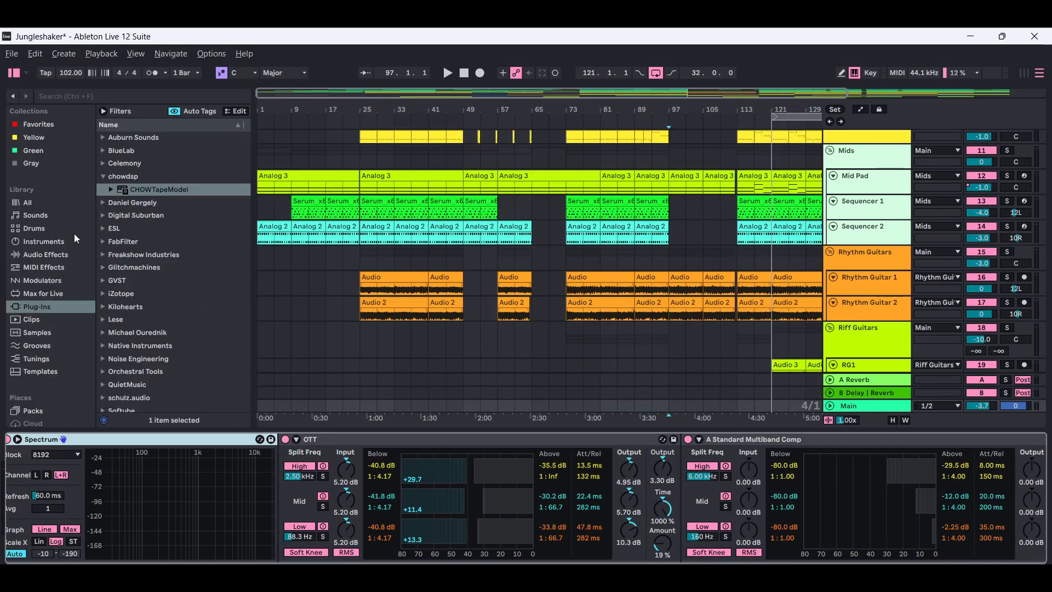
left_click(44, 254)
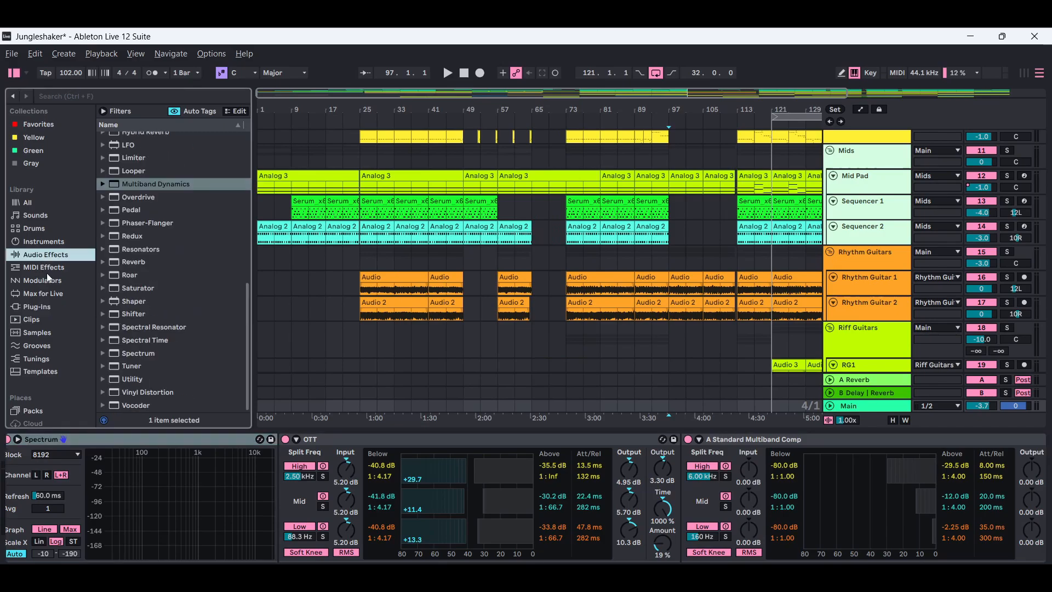
left_click(122, 184)
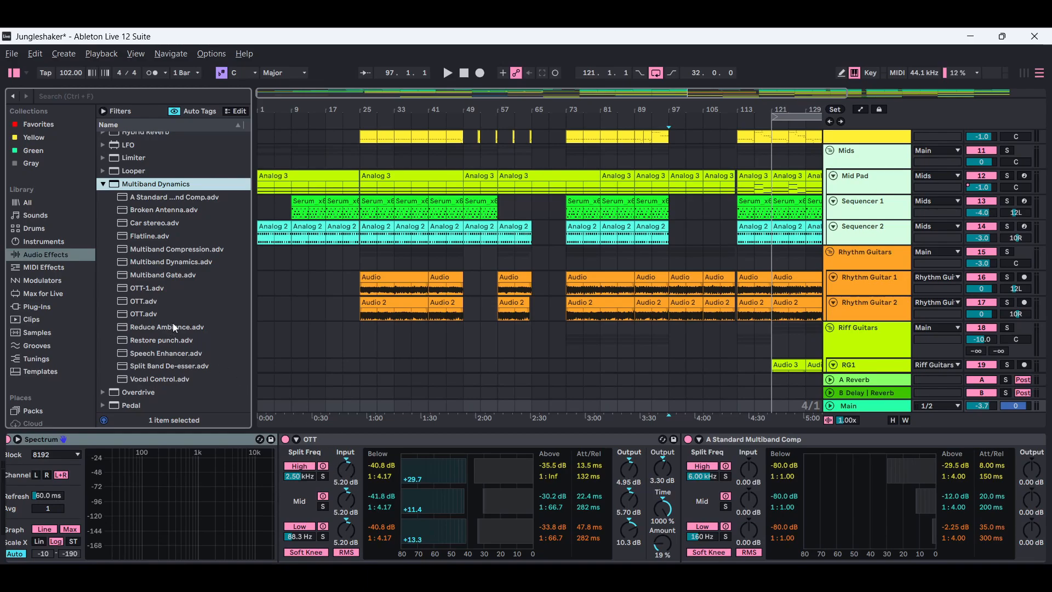
double_click(139, 300)
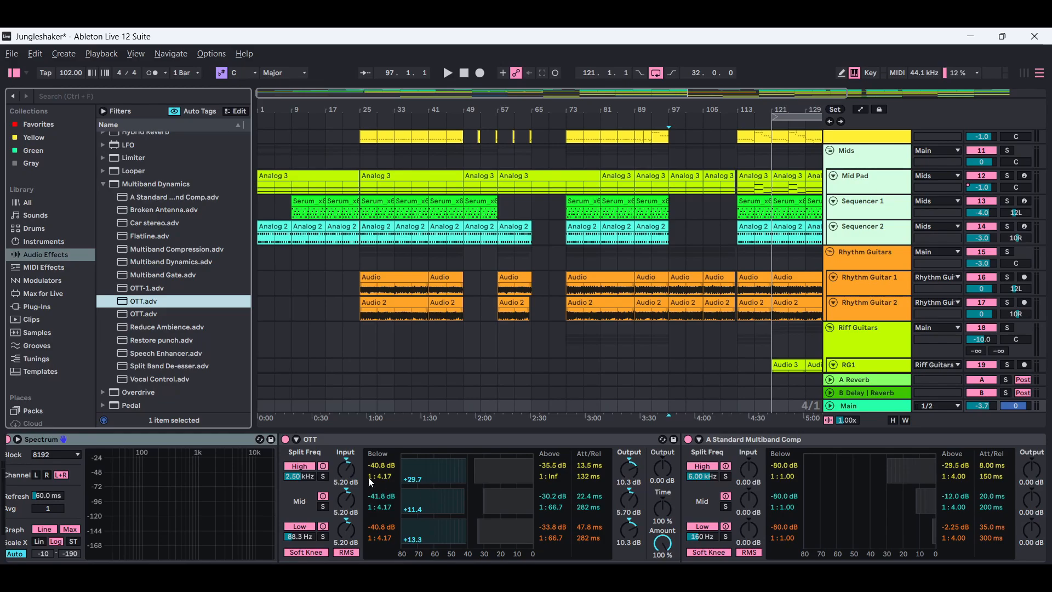
Undo the OTT preset, reapply OTT.adv to the Main track's OTT device and undo it again
left_click(35, 54)
left_click(49, 70)
left_click_drag(148, 306, 462, 465)
left_click(44, 57)
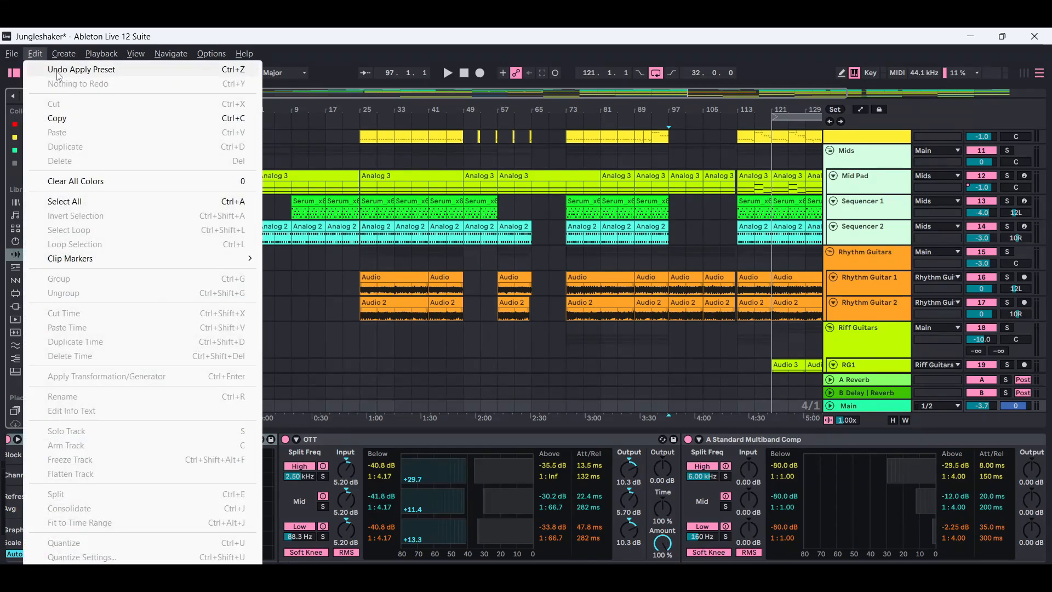
left_click(54, 68)
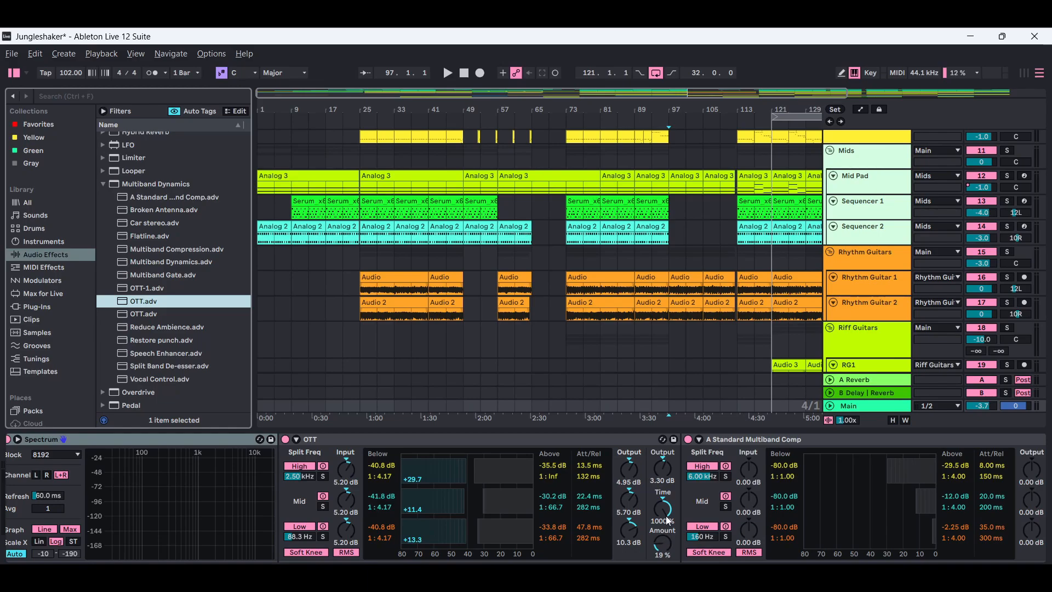
Play the loop from bar 121, set the Main track's OTT Amount to 100 % and stop playback
left_click(448, 73)
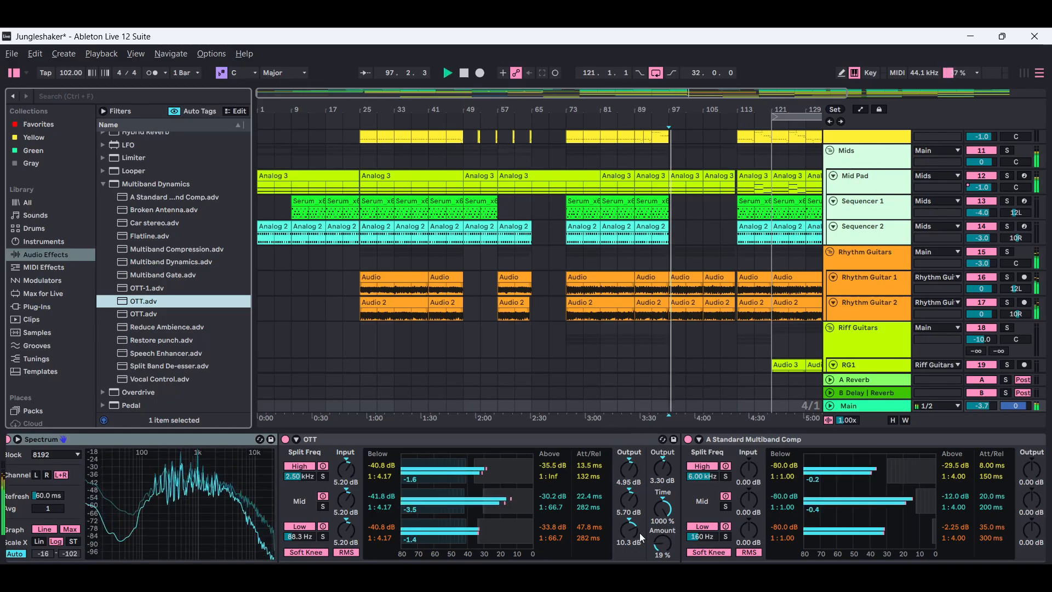
left_click(791, 114)
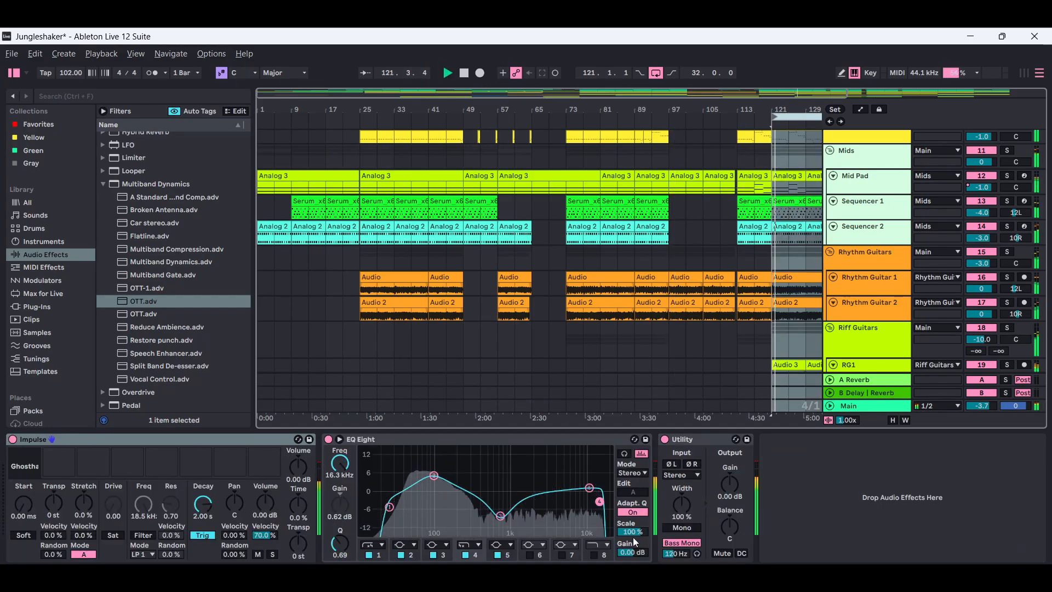
left_click(867, 410)
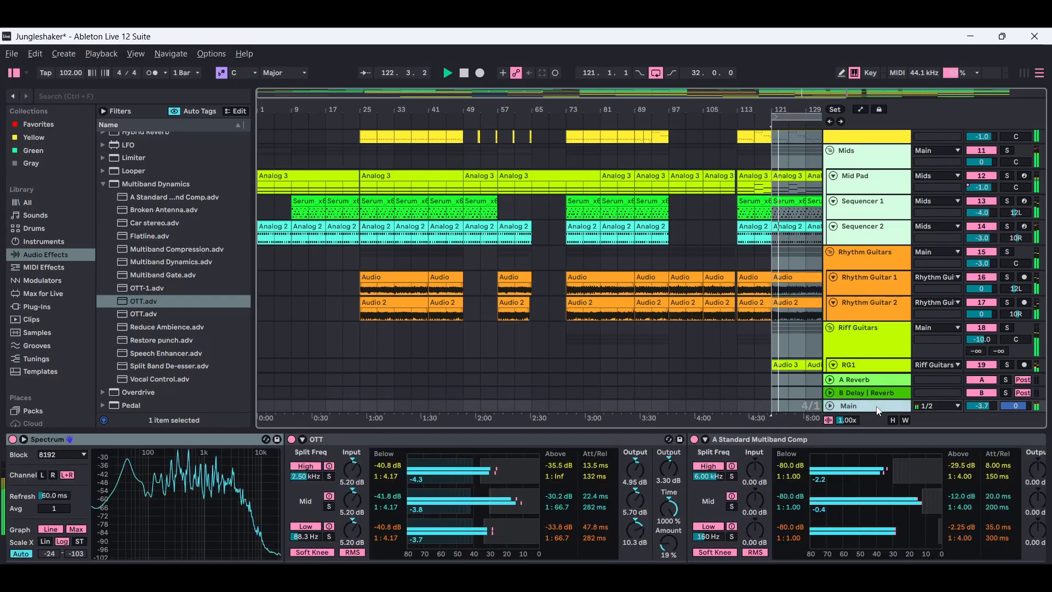
left_click_drag(669, 543, 668, 477)
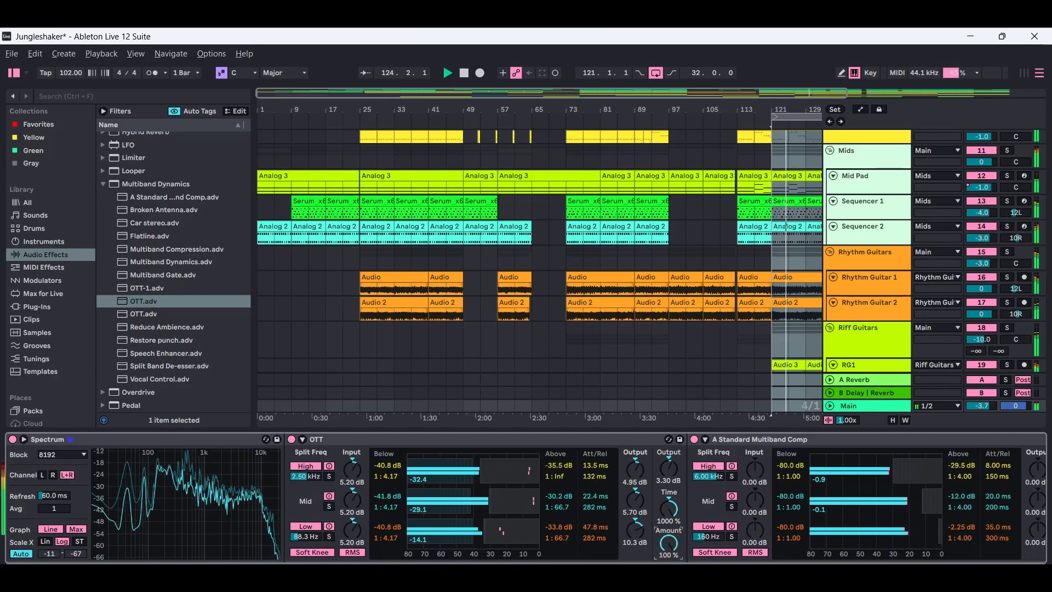
left_click(465, 75)
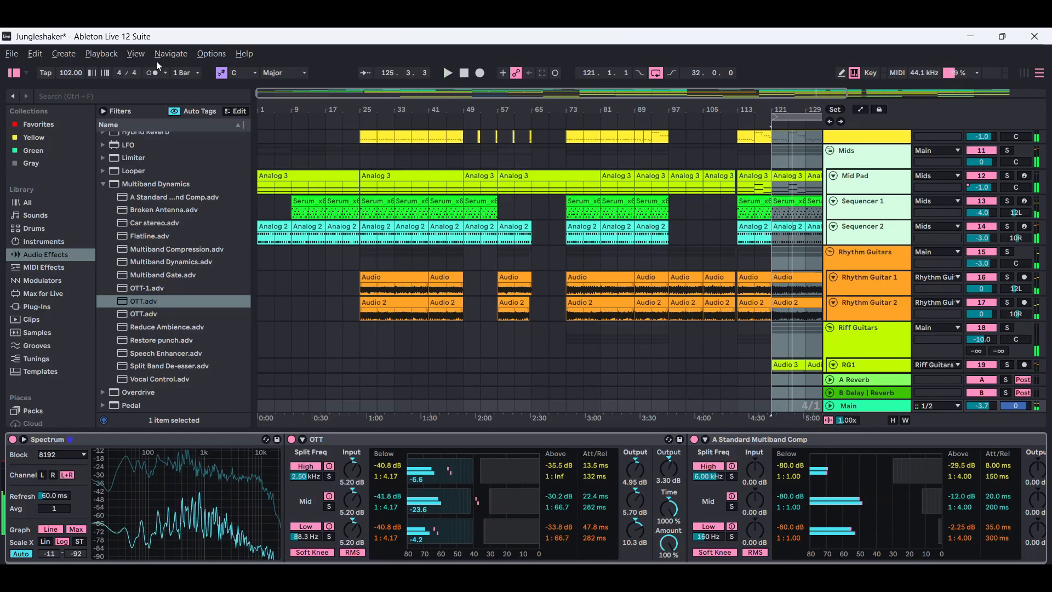
Undo the OTT Amount change and show the devices further along the Main track's chain
left_click(36, 54)
left_click(41, 72)
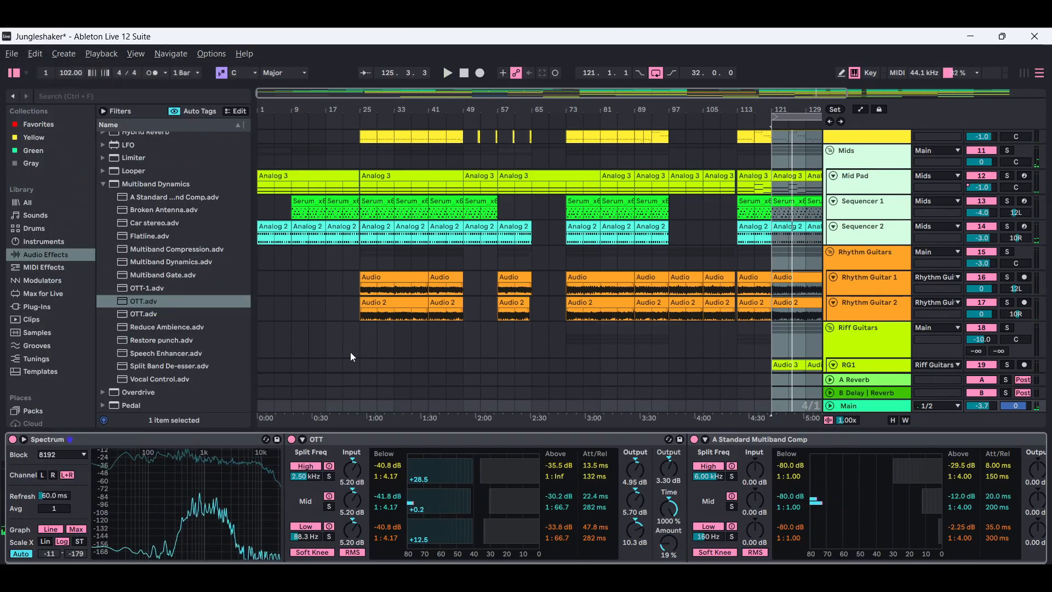
scroll(703, 472, "right", 3)
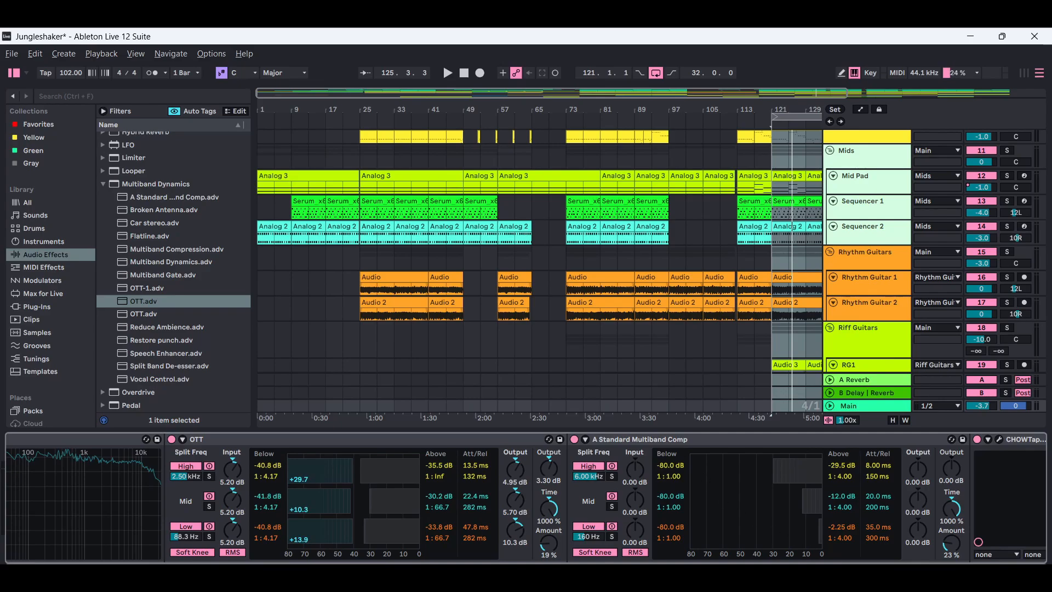
Load the A Standard Multiband Comp.adv preset from the Multiband Dynamics presets onto the Main track's A Standard Multiband Comp device
scroll(526, 498, "right", 2)
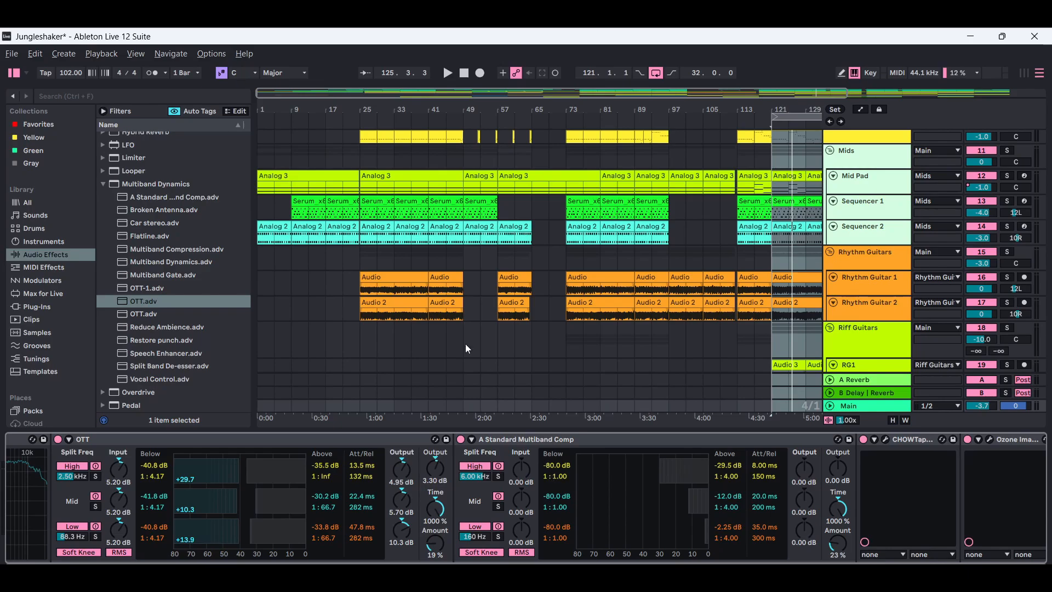
left_click(144, 187)
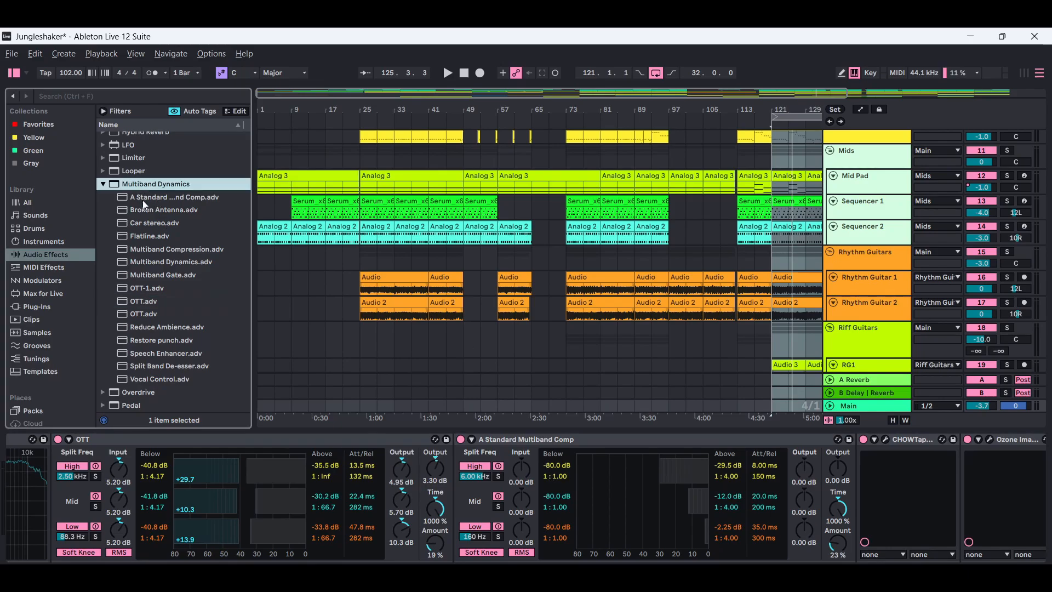
left_click(155, 198)
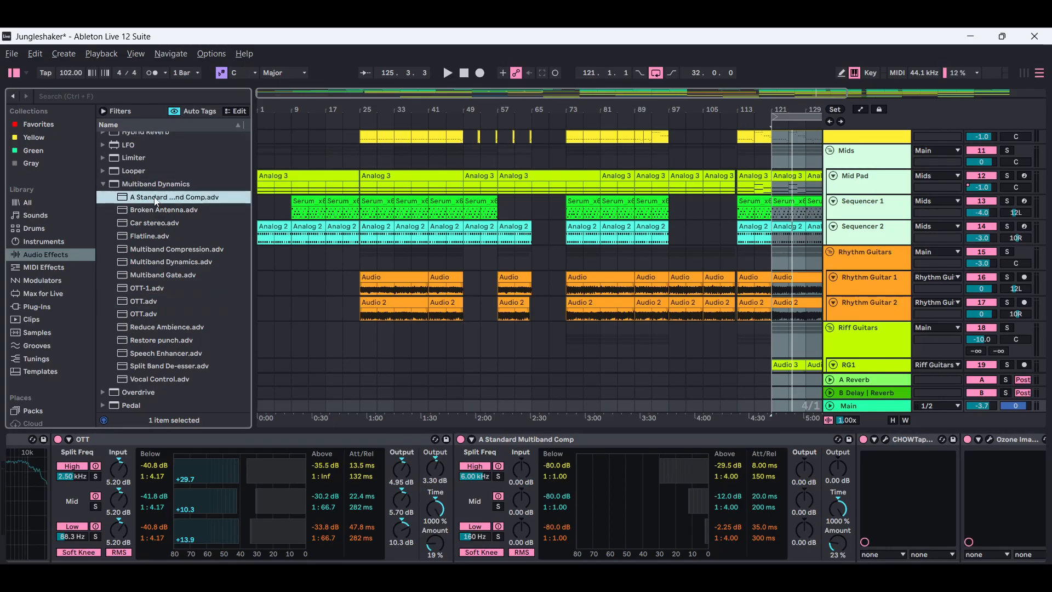
left_click_drag(155, 198, 624, 501)
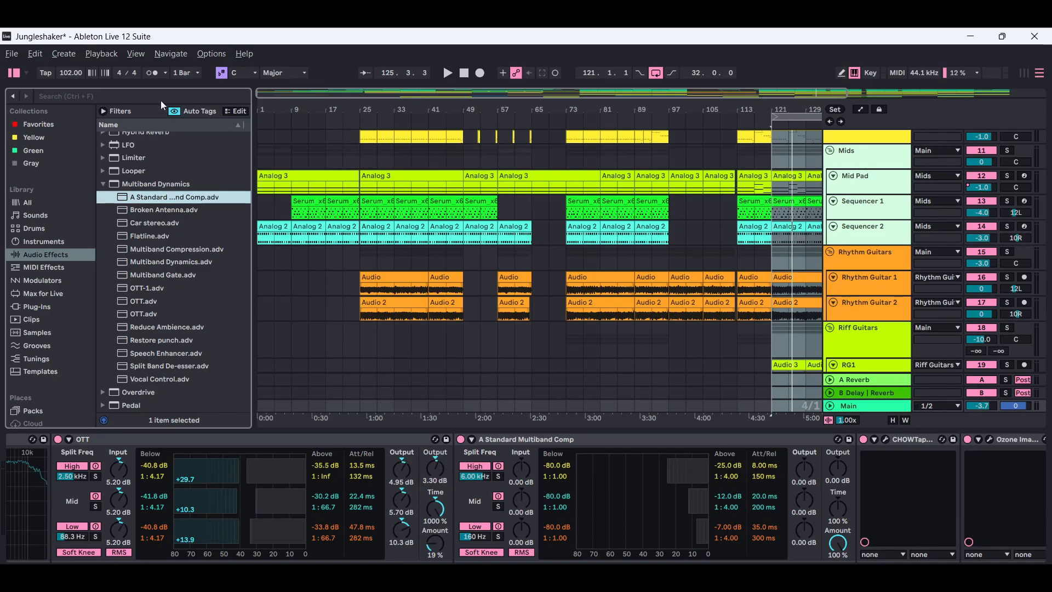
Undo the preset on the A Standard Multiband Comp device, redo it to compare the settings, and undo it again
left_click(35, 53)
left_click(49, 66)
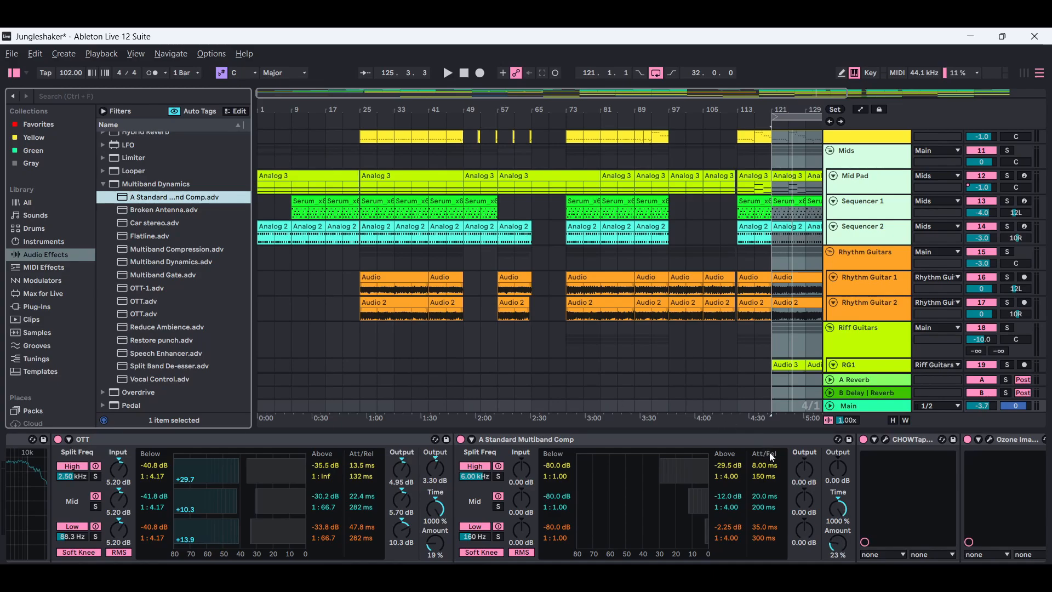
left_click(40, 54)
left_click(55, 83)
left_click(35, 53)
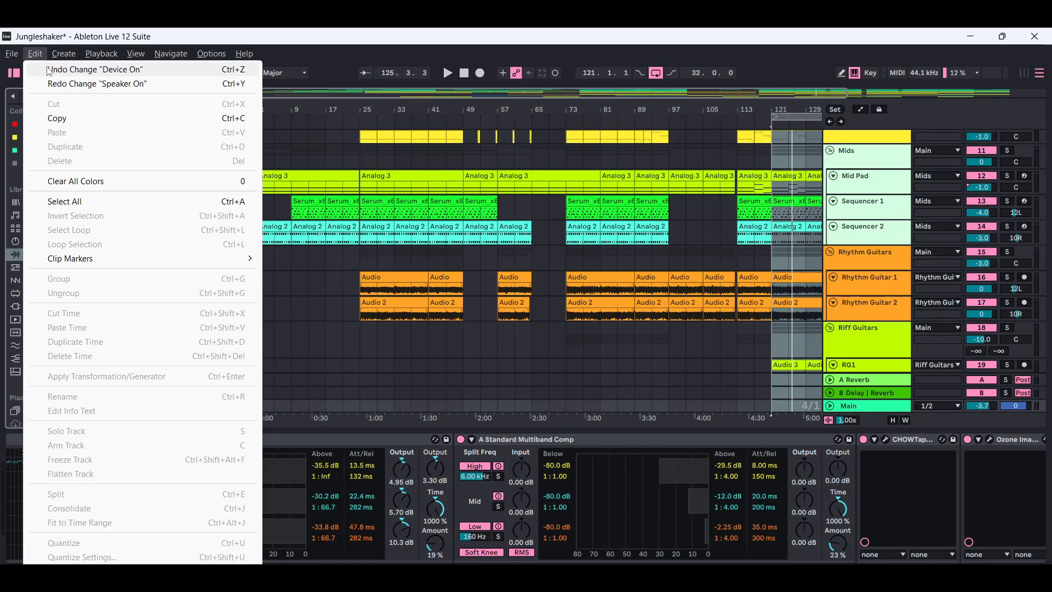
left_click(57, 85)
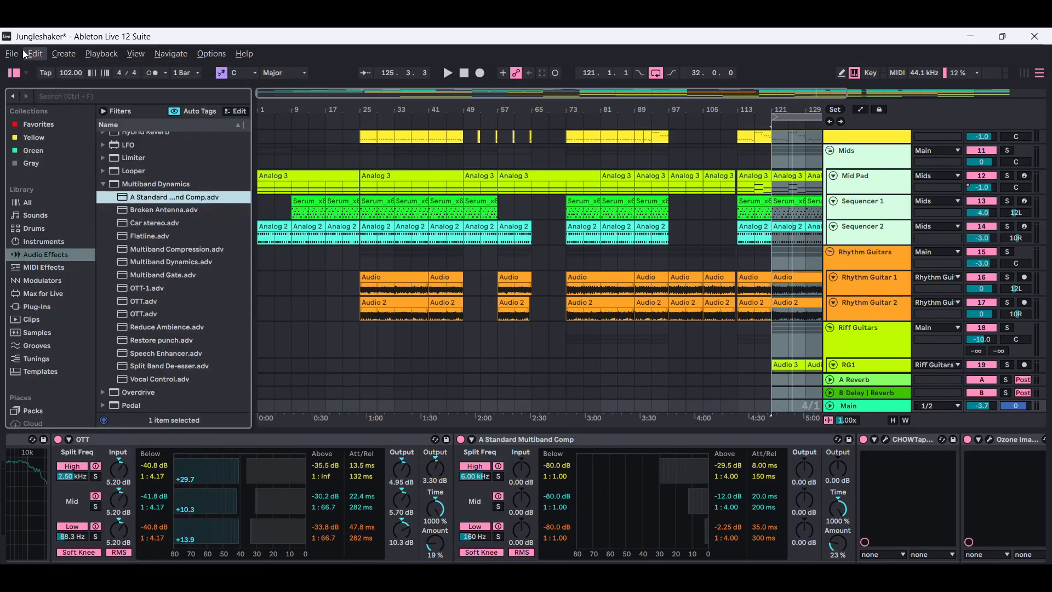
left_click(35, 54)
left_click(62, 84)
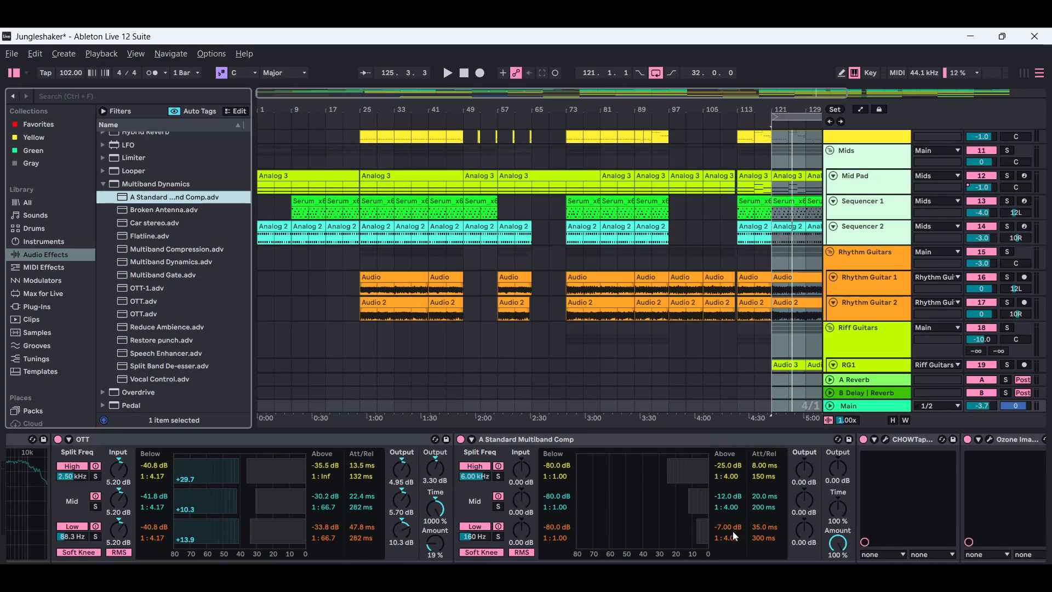
left_click(35, 54)
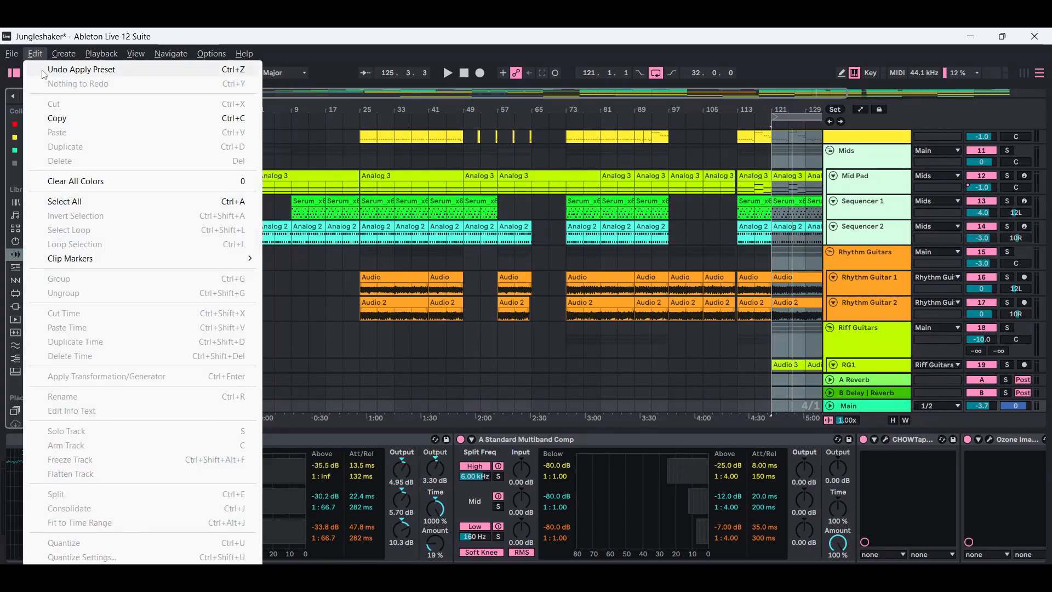
left_click(46, 69)
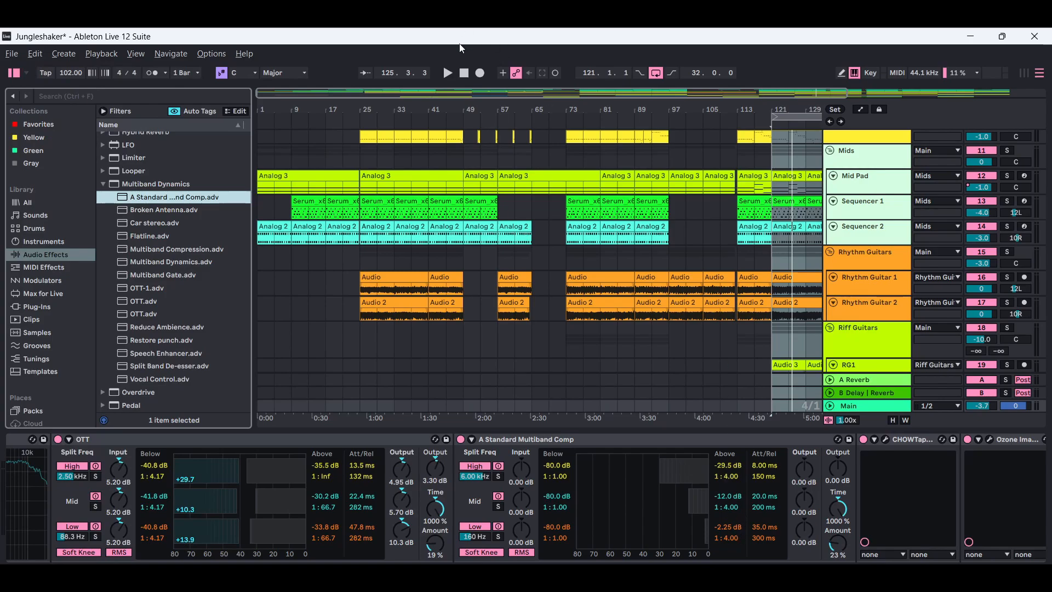
Play the loop from bar 121 and compare it with the A Standard Multiband Comp device switched off and back on
left_click(448, 75)
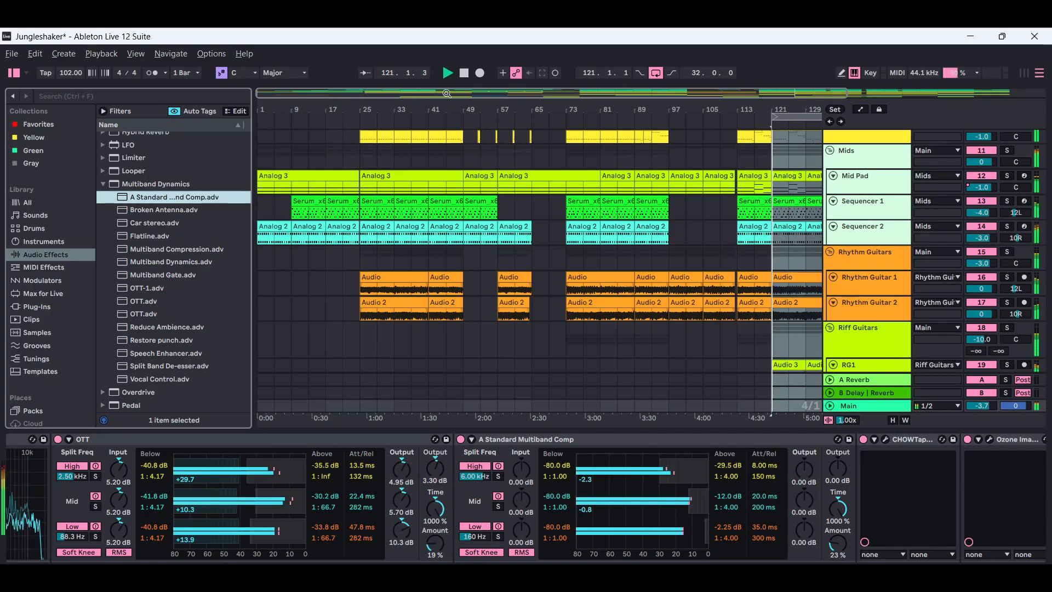
left_click(461, 439)
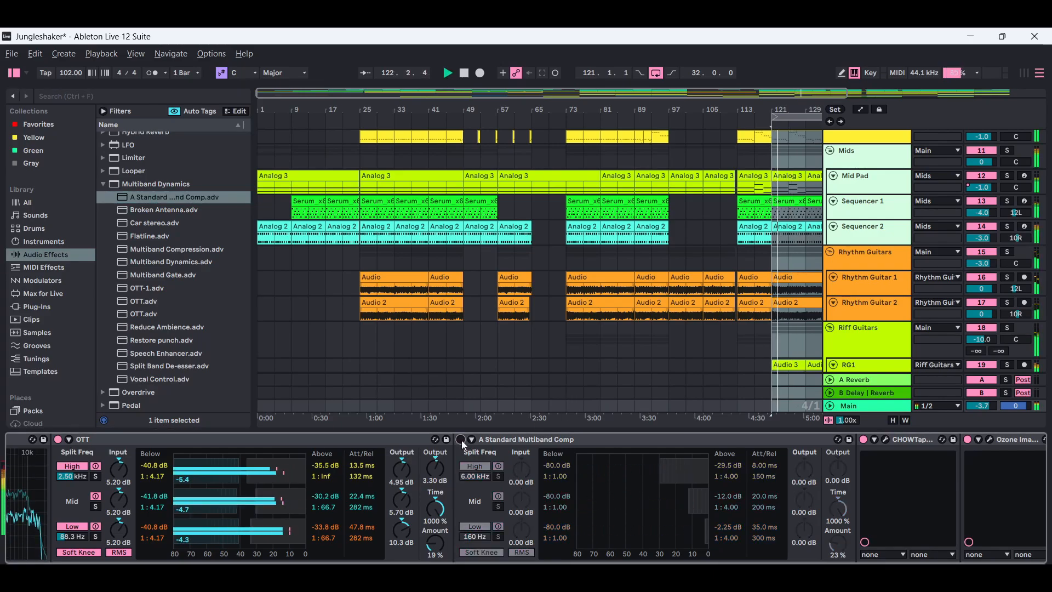
left_click(464, 73)
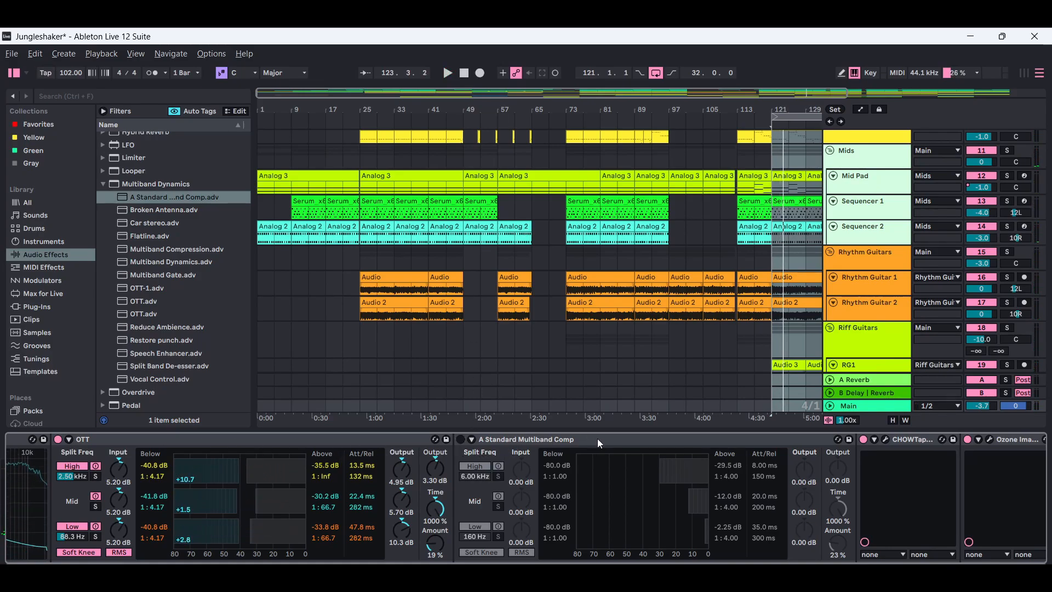
left_click(448, 73)
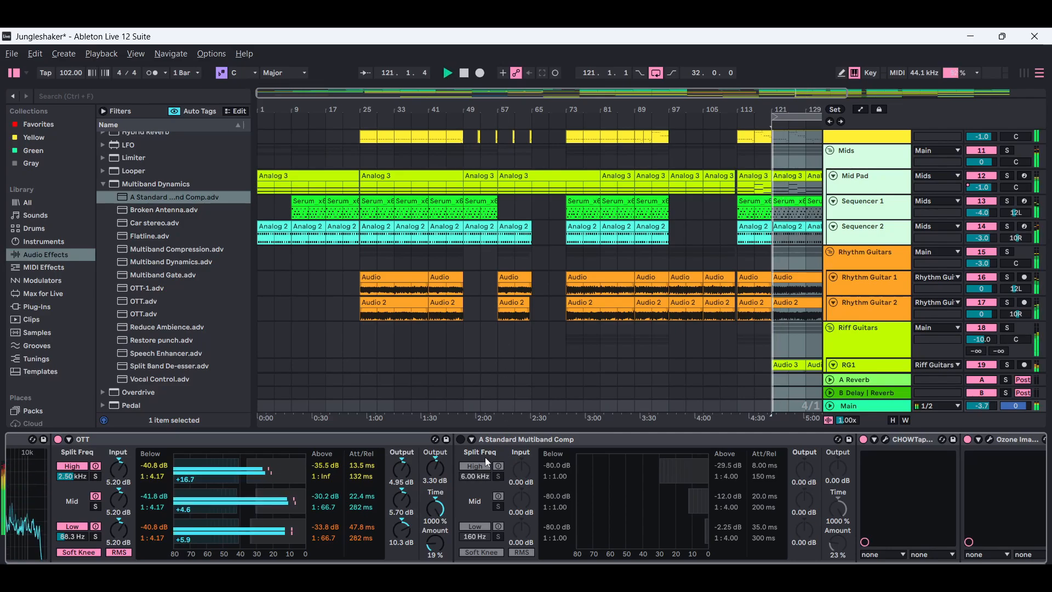
left_click(460, 440)
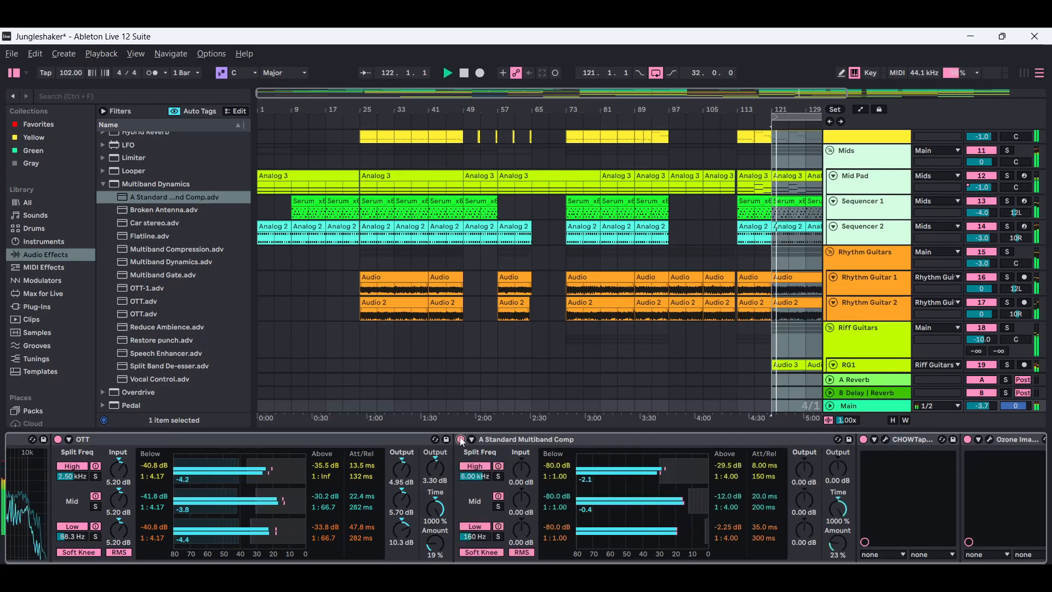
left_click(465, 74)
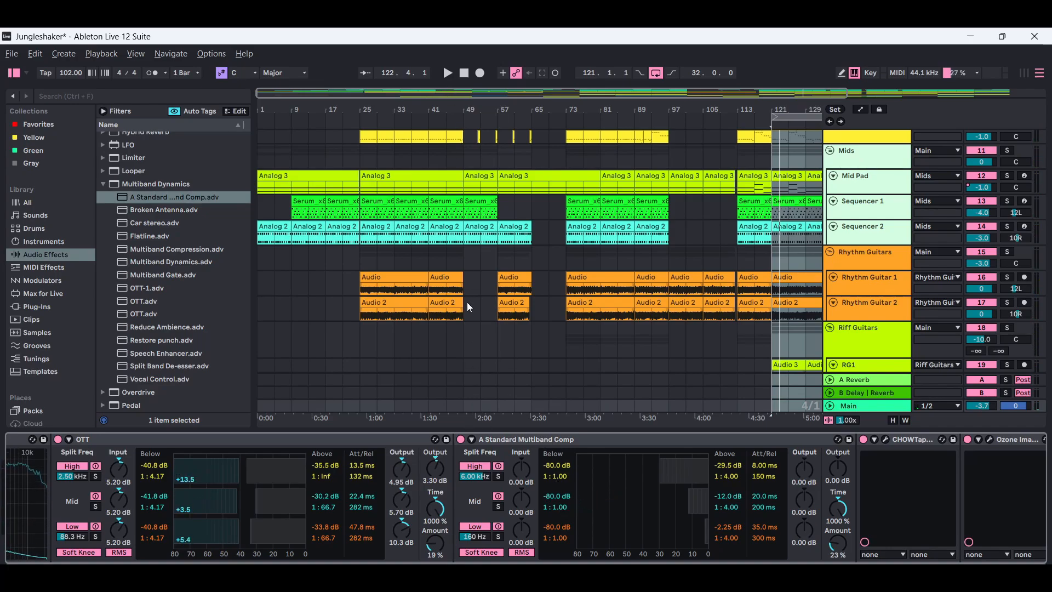
Bypass both OTT and A Standard Multiband Comp, play the loop, and reactivate the two devices one after the other
left_click(460, 439)
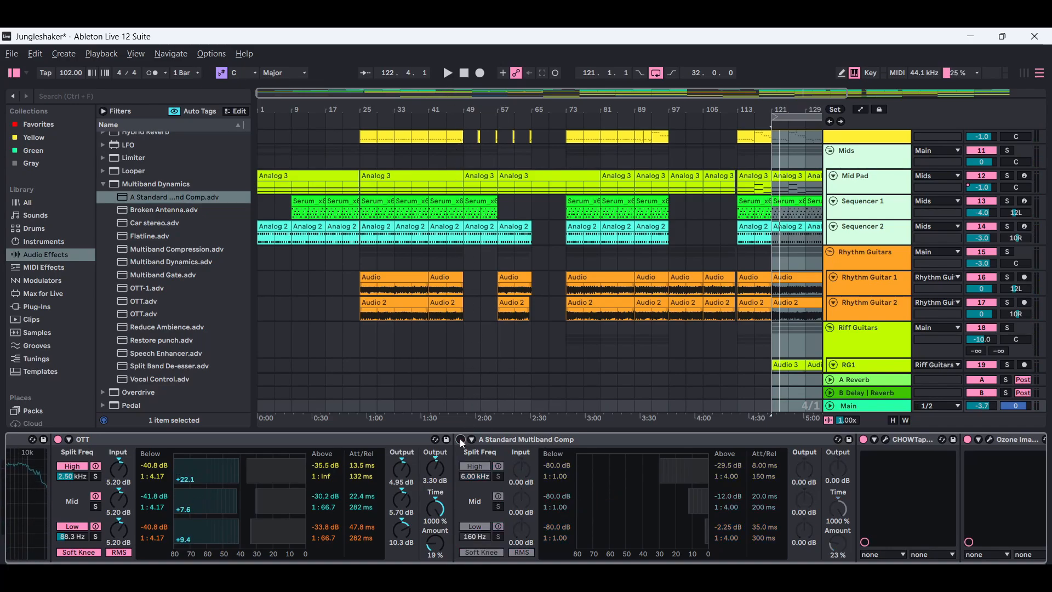
left_click(58, 440)
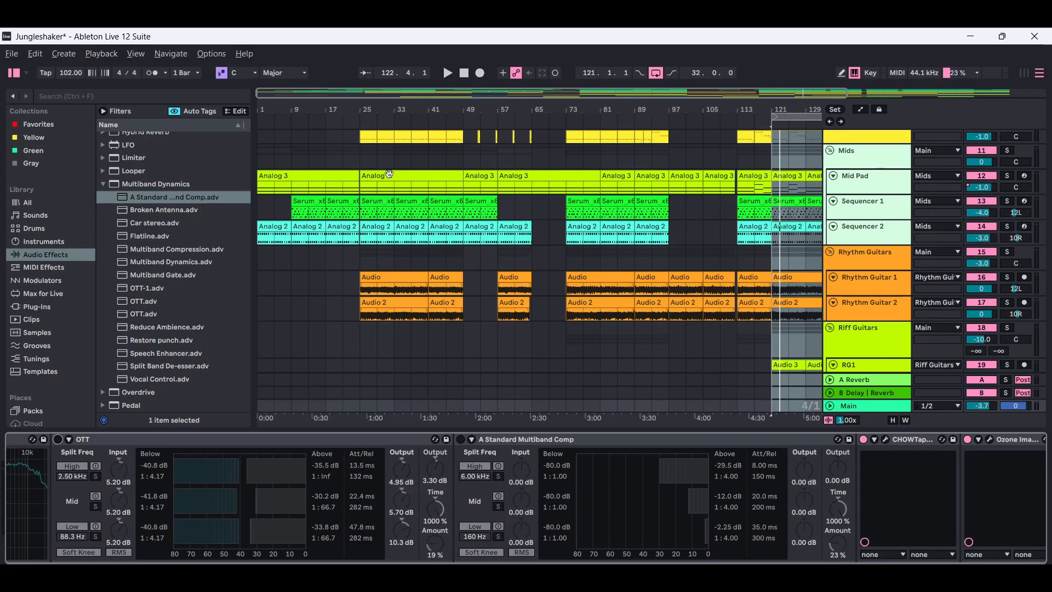
left_click(448, 73)
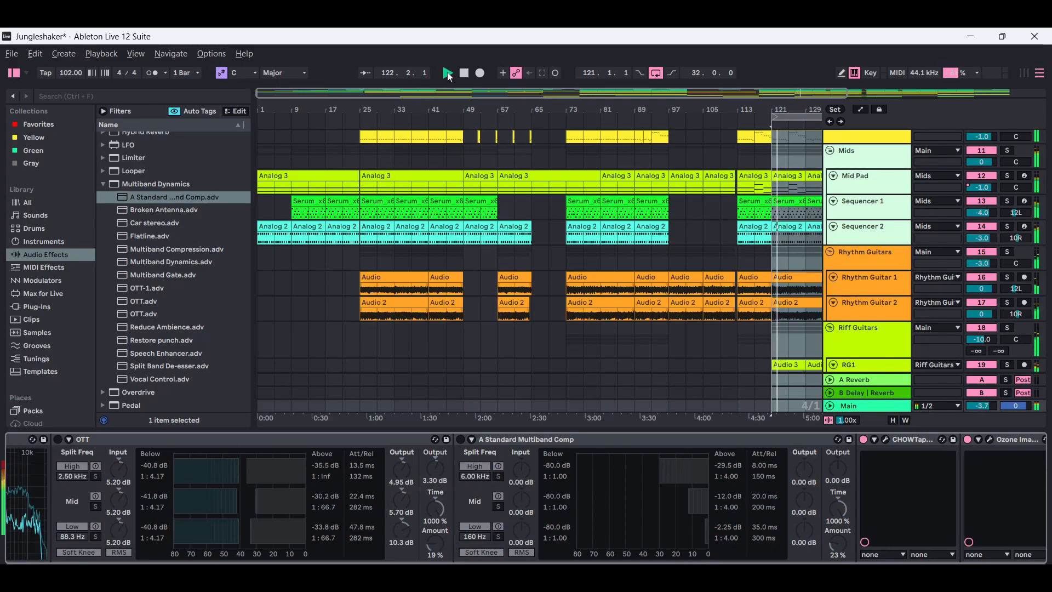
left_click(58, 439)
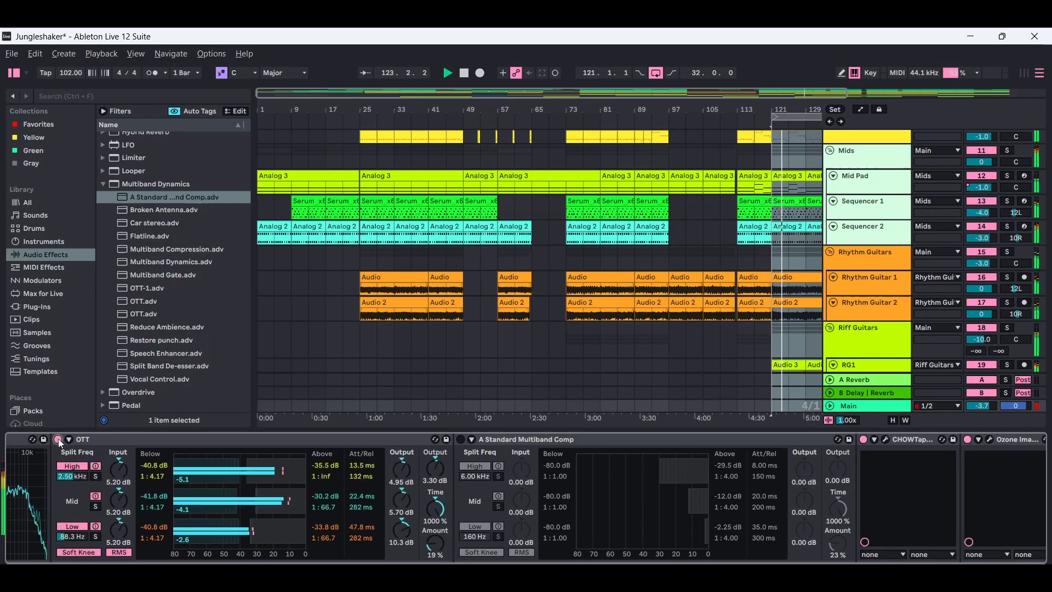
left_click(460, 439)
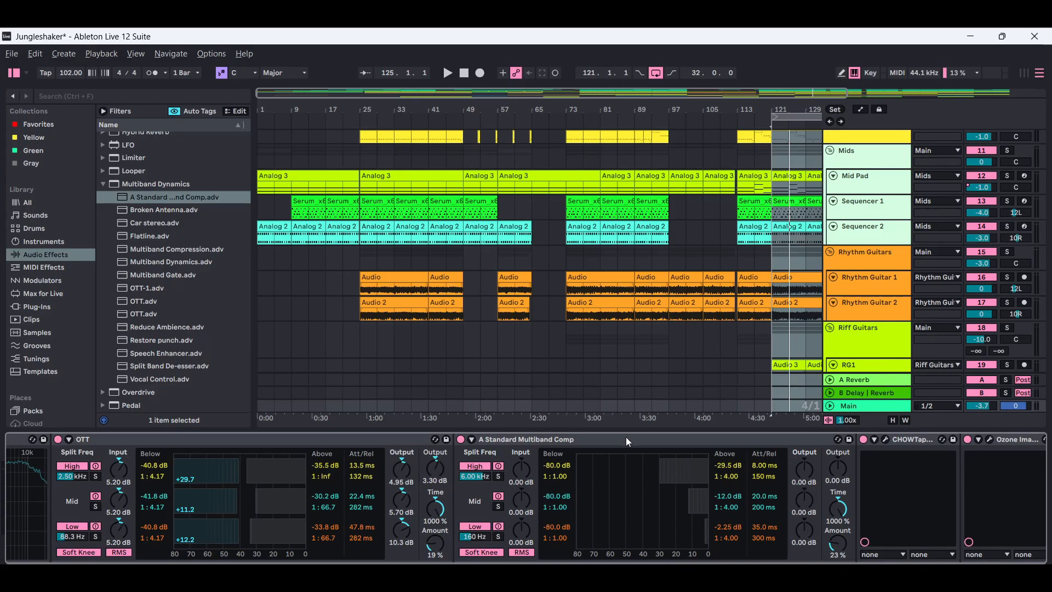
Open the Main track's Ozone Imager 2, compare the loop with it bypassed and active, and close its window
scroll(525, 497, "right", 5)
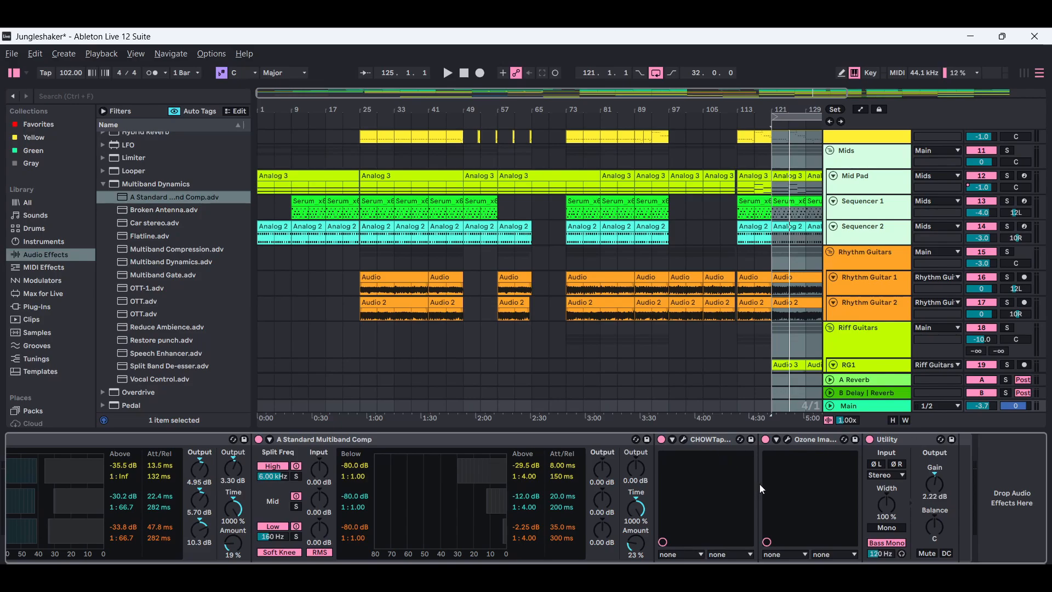
scroll(525, 498, "left", 2)
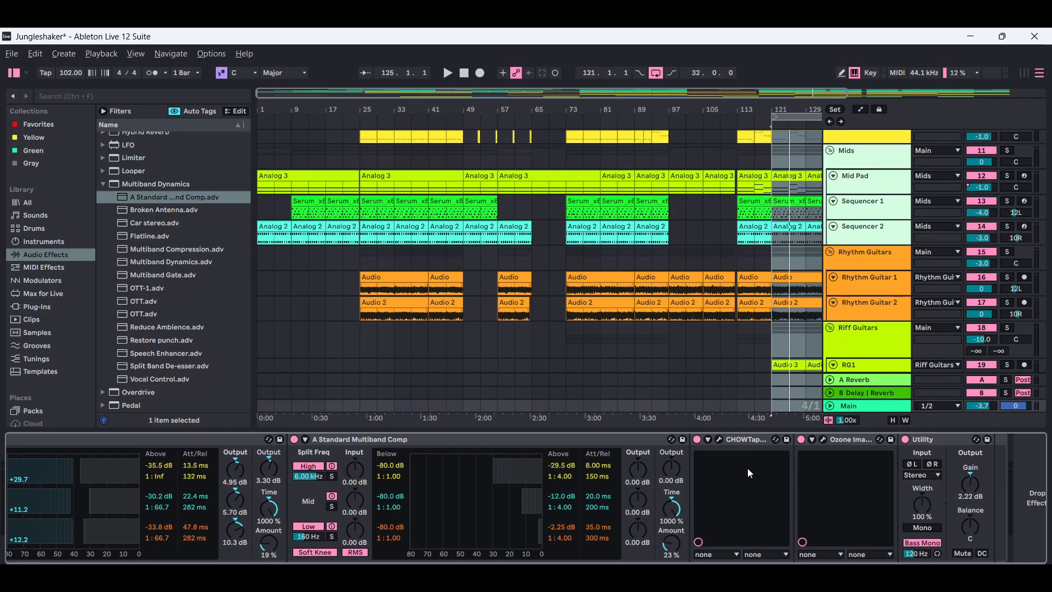
left_click(824, 438)
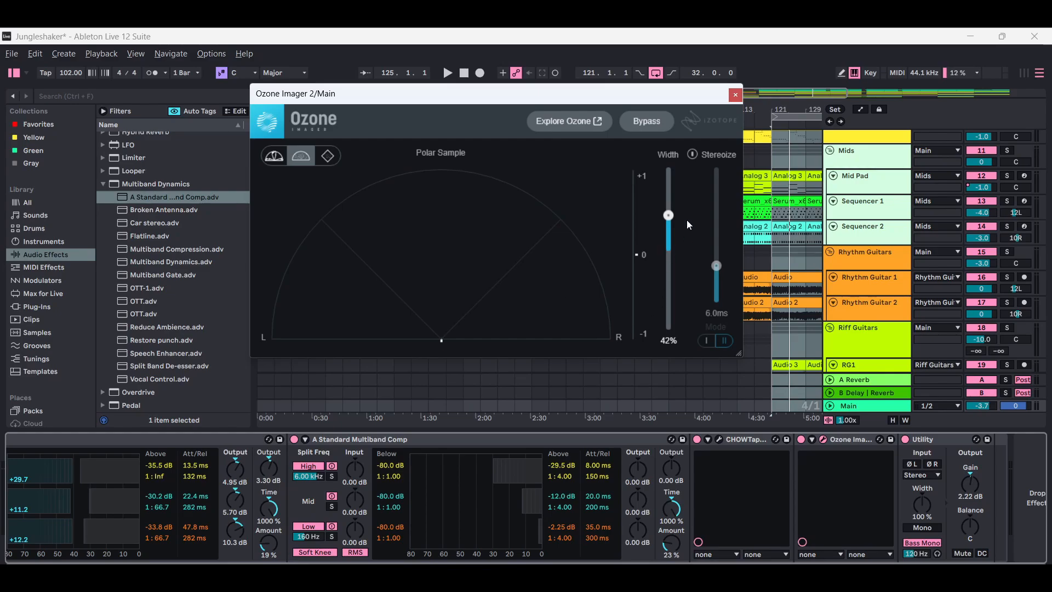
left_click(447, 74)
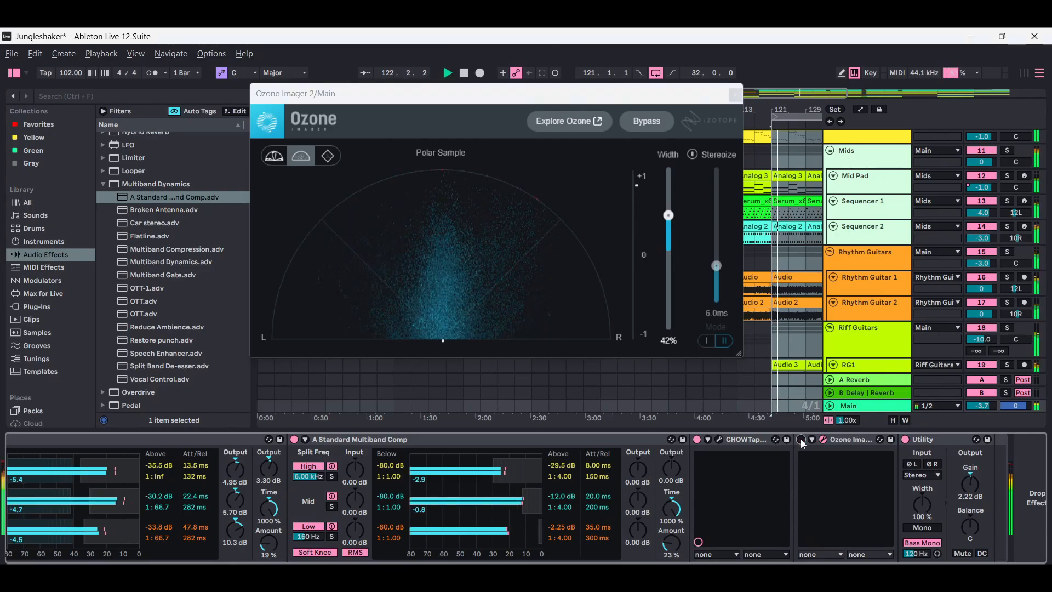
left_click(801, 439)
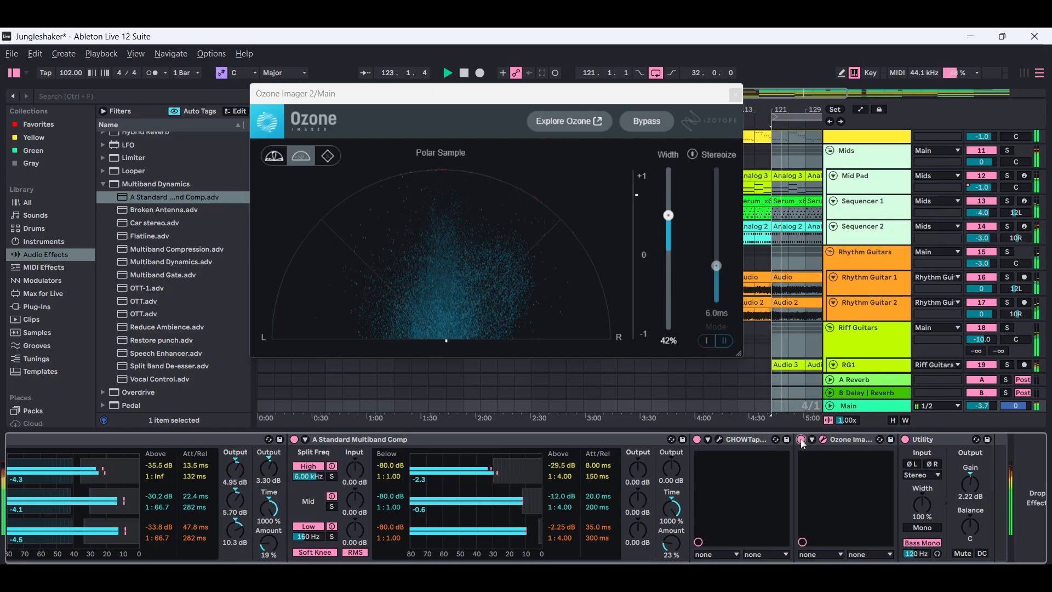
left_click(465, 75)
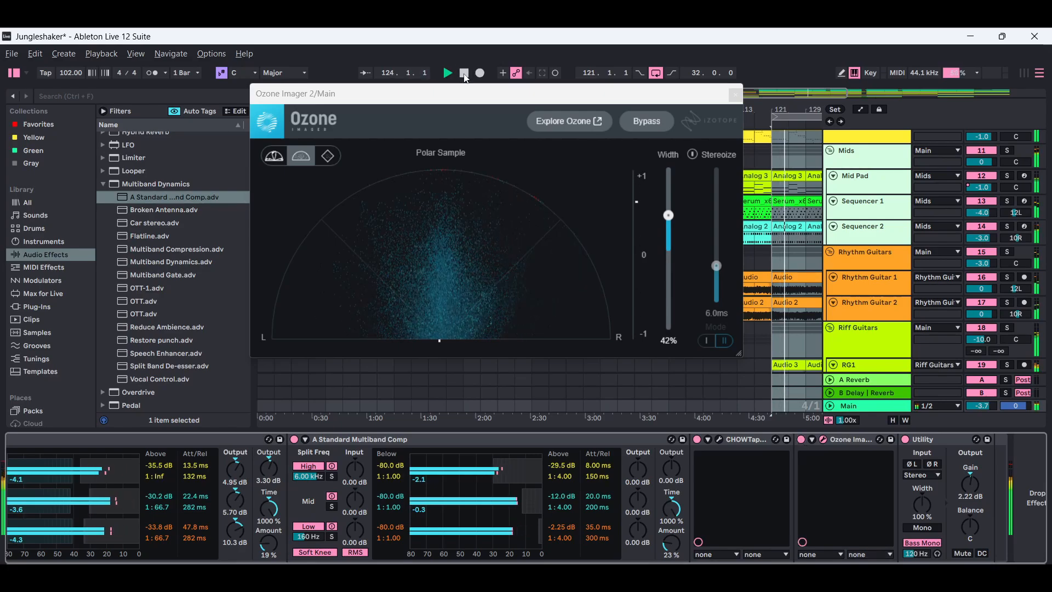
double_click(822, 439)
left_click(821, 439)
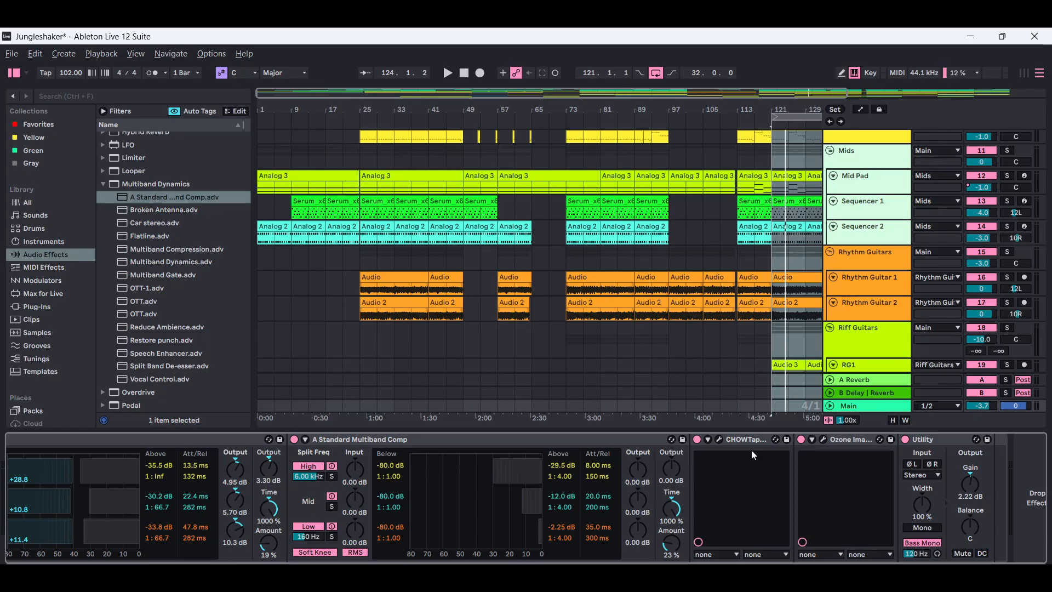
Examine the Main track's CHOWTapeModel settings and compare the playing loop with the device bypassed and active
left_click(718, 439)
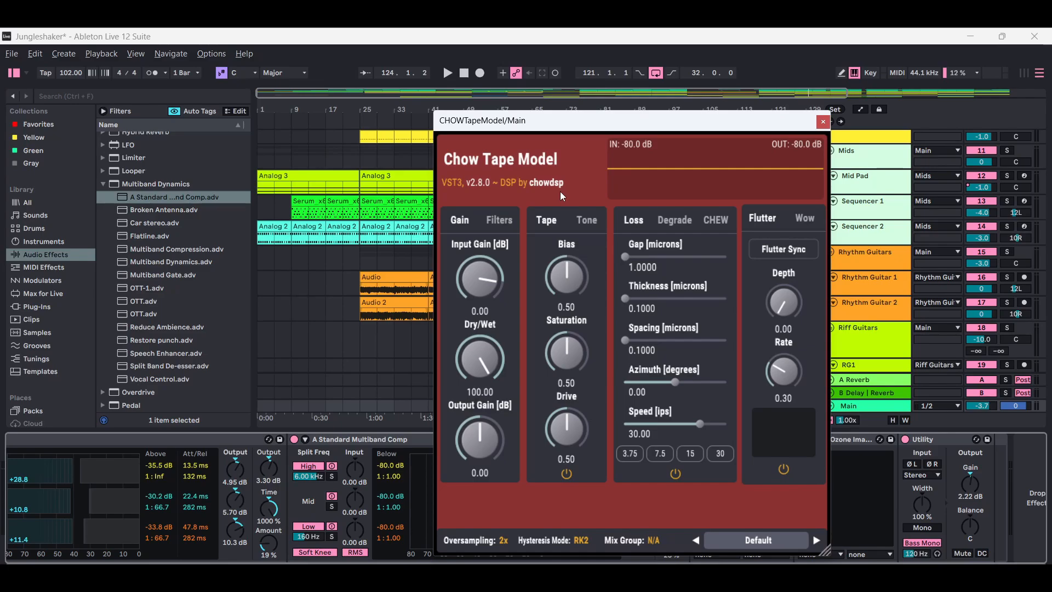
left_click(823, 124)
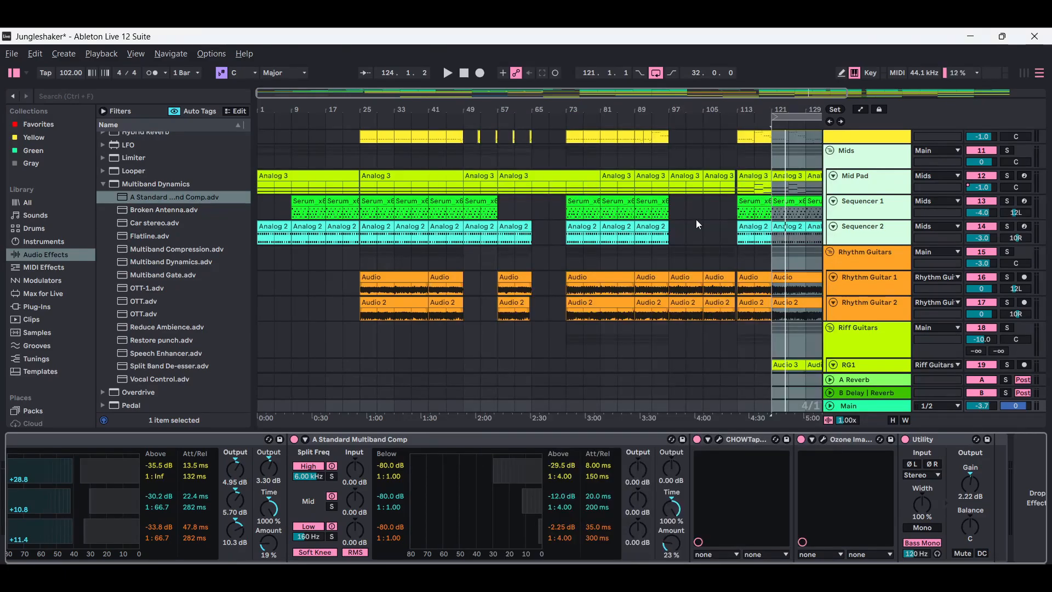
left_click(447, 73)
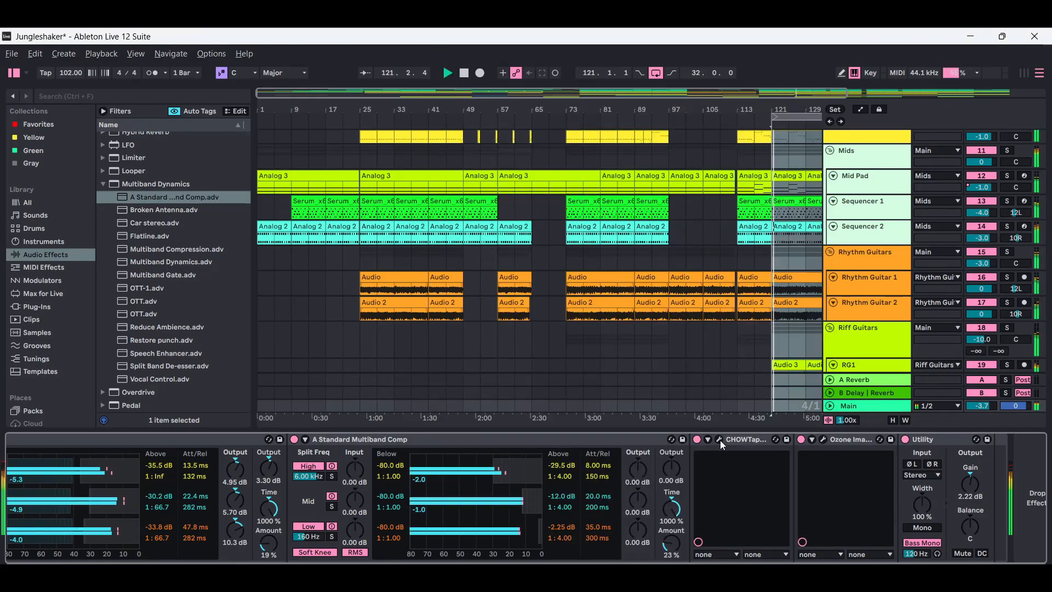
left_click(698, 440)
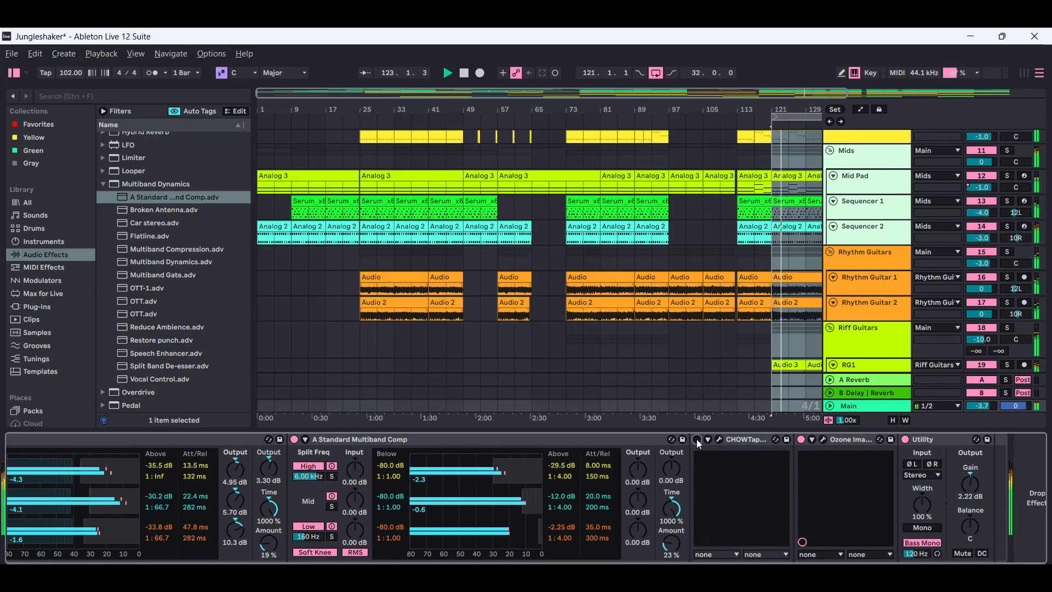
left_click(697, 440)
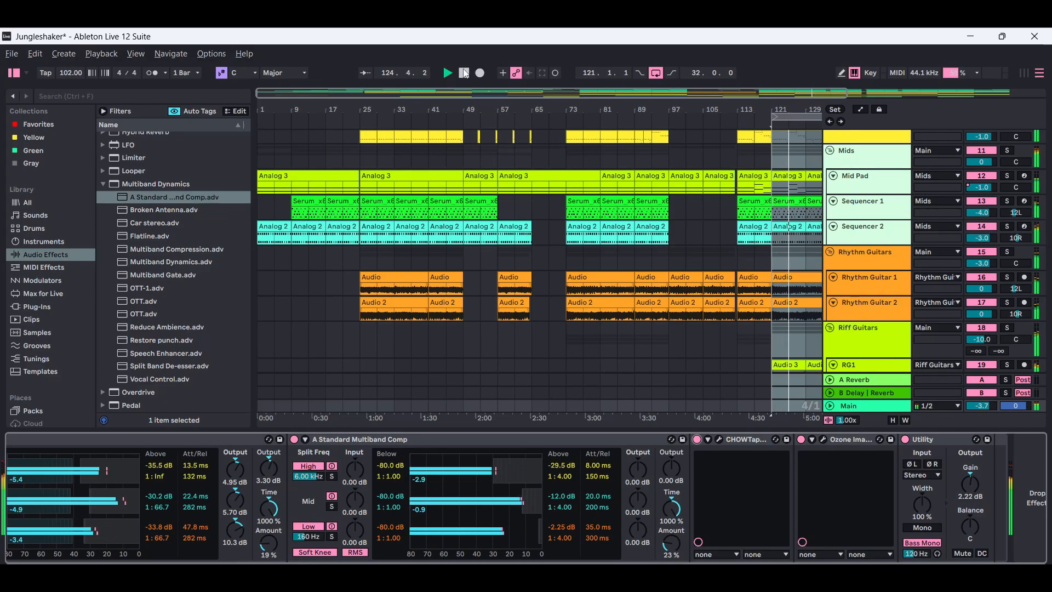
double_click(464, 73)
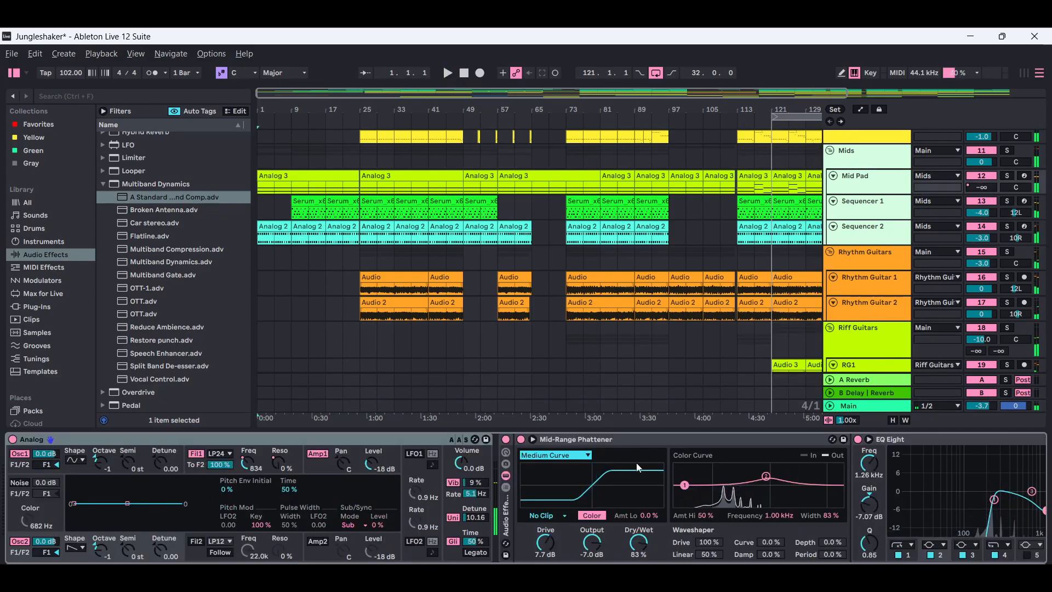
Open the Main track's CHOWTapeModel window to examine its settings, close it, and look over the track's whole device chain
left_click(889, 405)
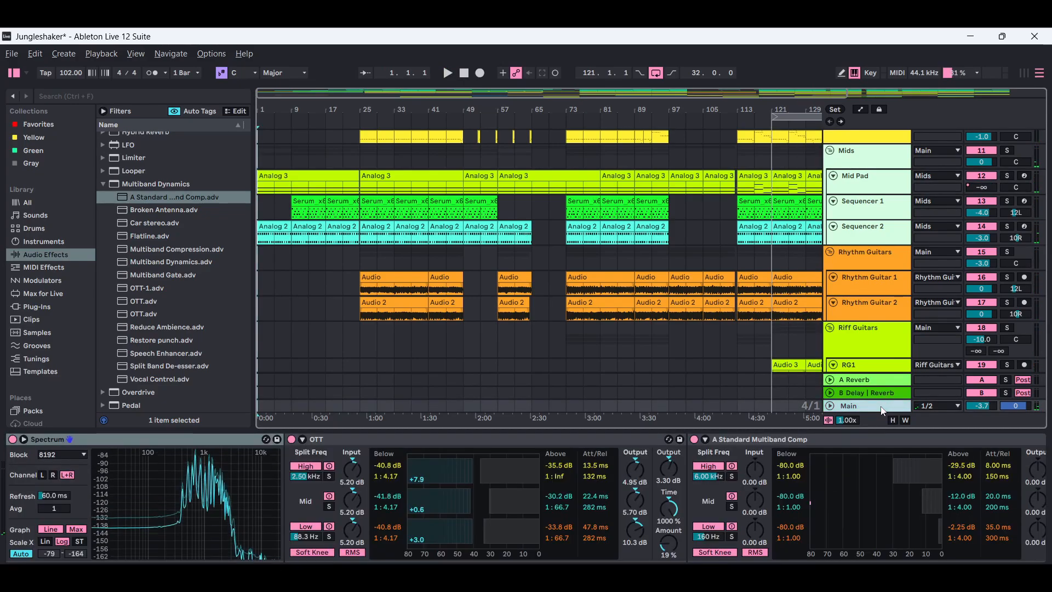
scroll(795, 467, "down", 5)
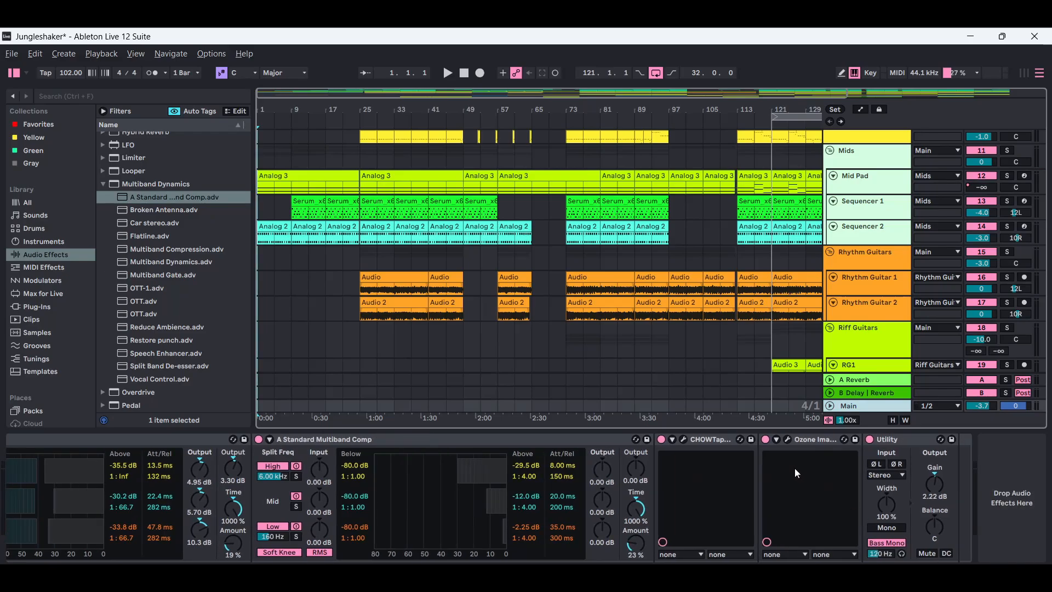
left_click(684, 439)
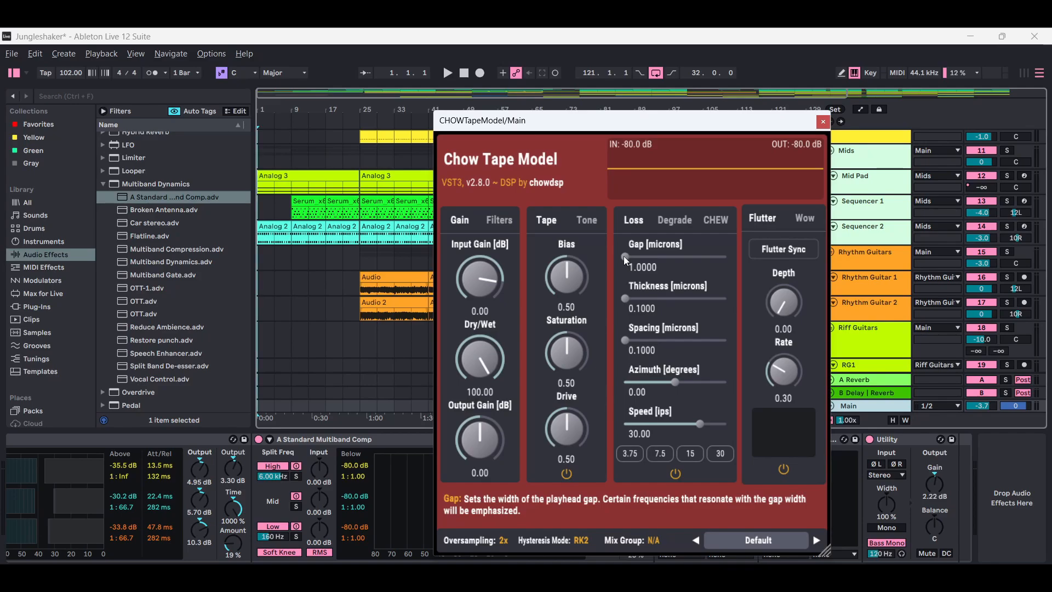
left_click(823, 122)
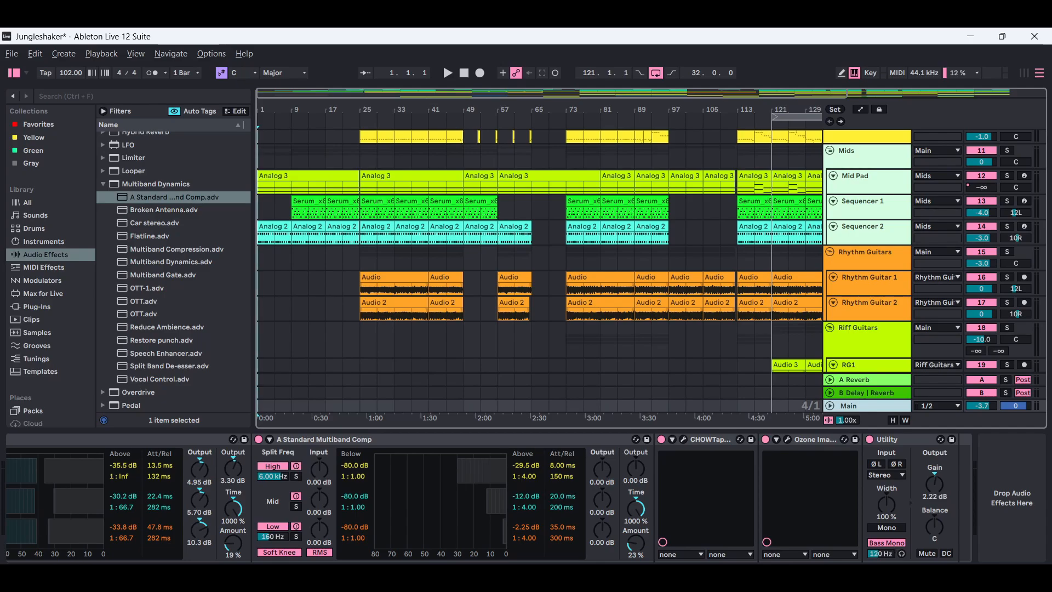
scroll(526, 498, "left", 10)
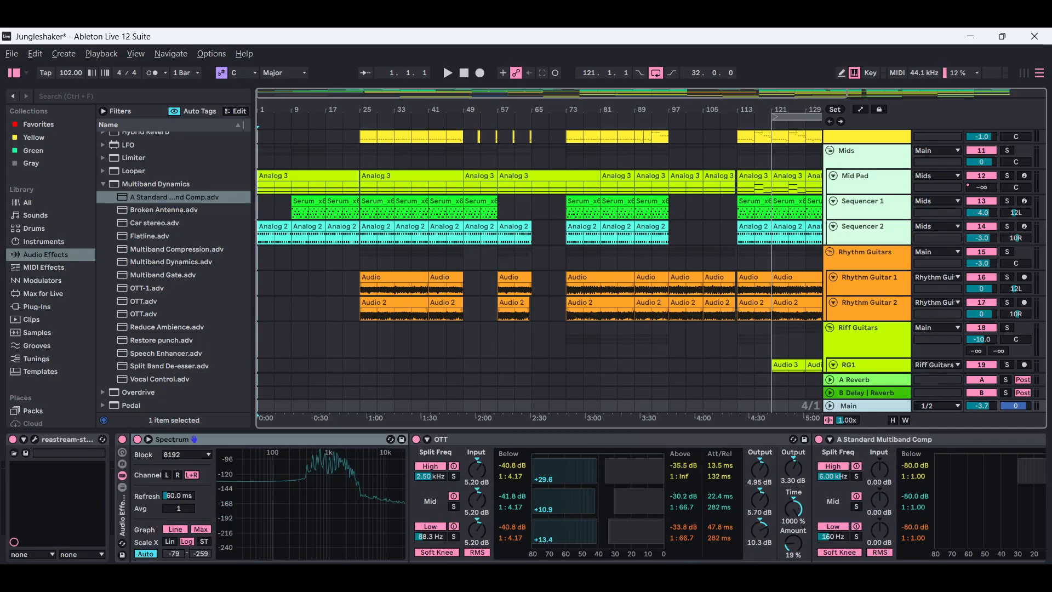
scroll(526, 499, "right", 10)
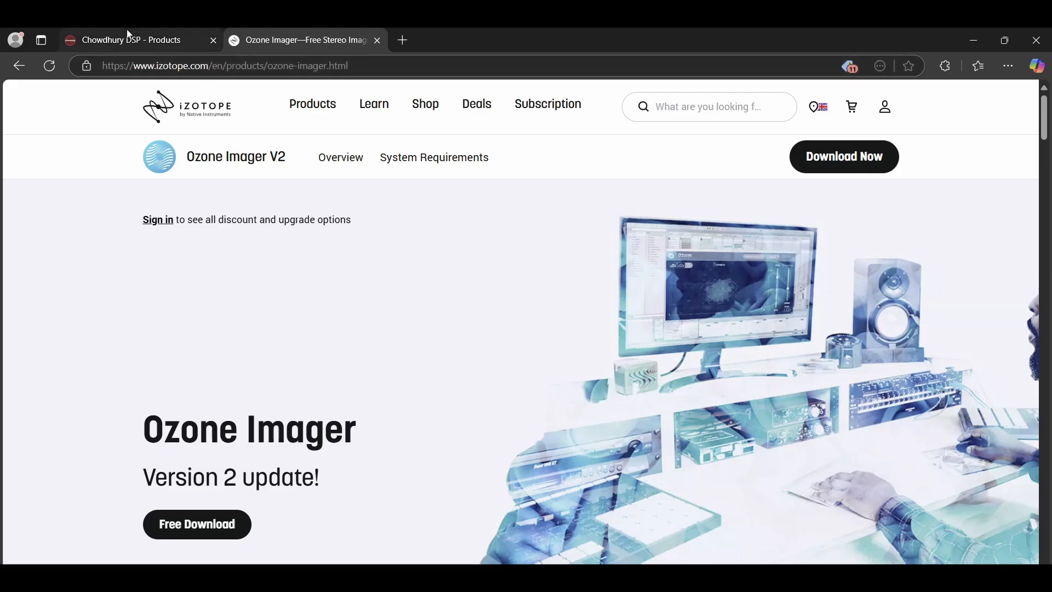
Show the Chowdhury DSP products page in the browser and find the Chow Tape Model section with its download options
left_click(140, 36)
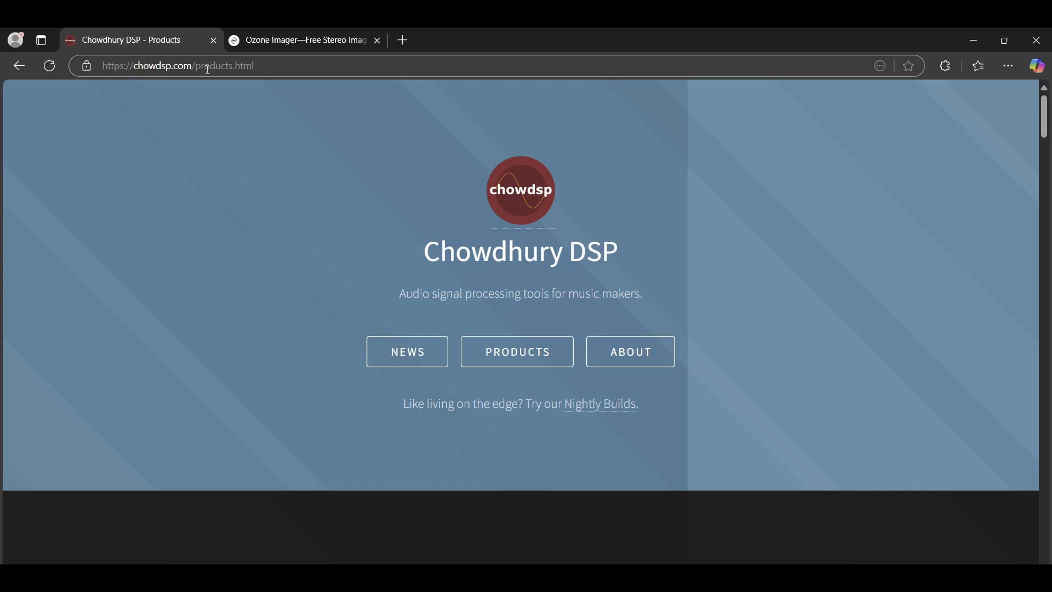
left_click_drag(1044, 115, 1047, 270)
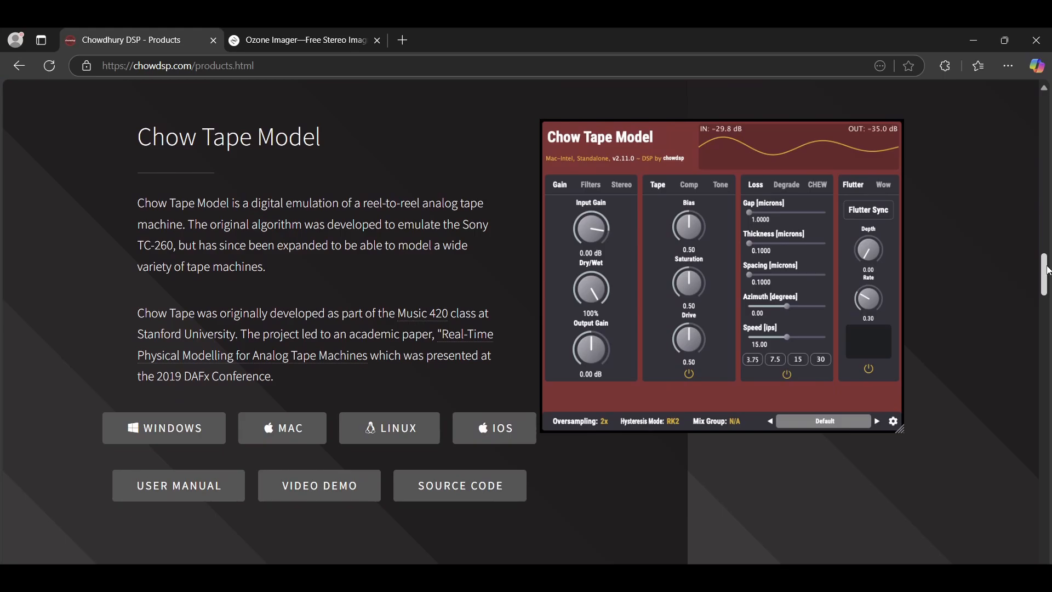